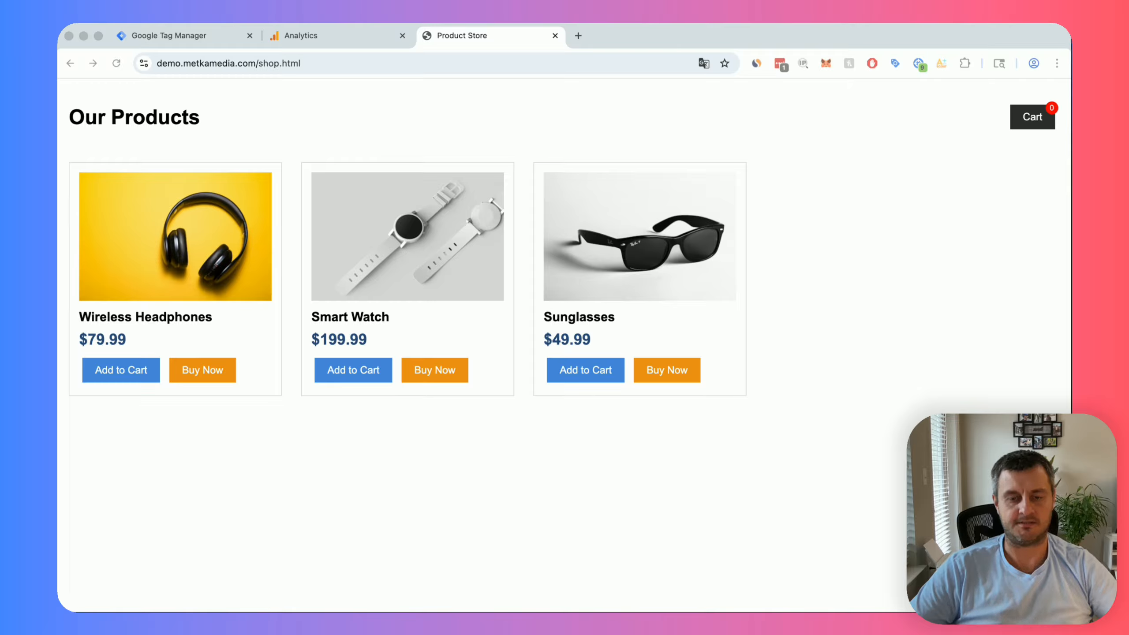
Preview the enlarged Wireless Headphones product image on the shop page, then close the preview
{"action": "left_click", "coordinate": [206, 133]}
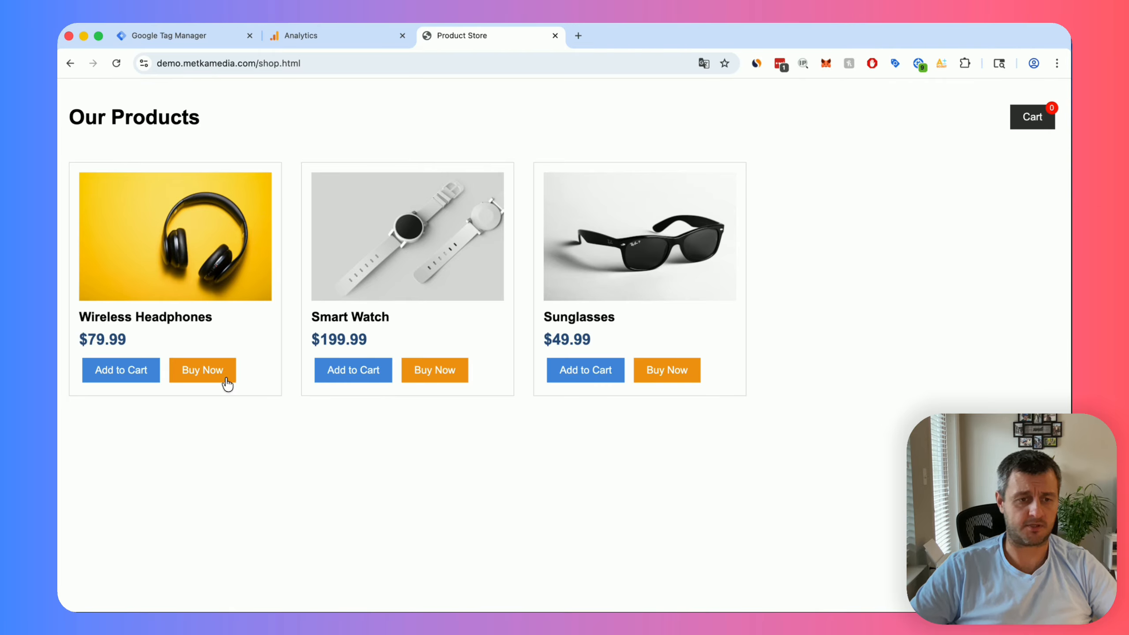
{"action": "left_click", "coordinate": [207, 288]}
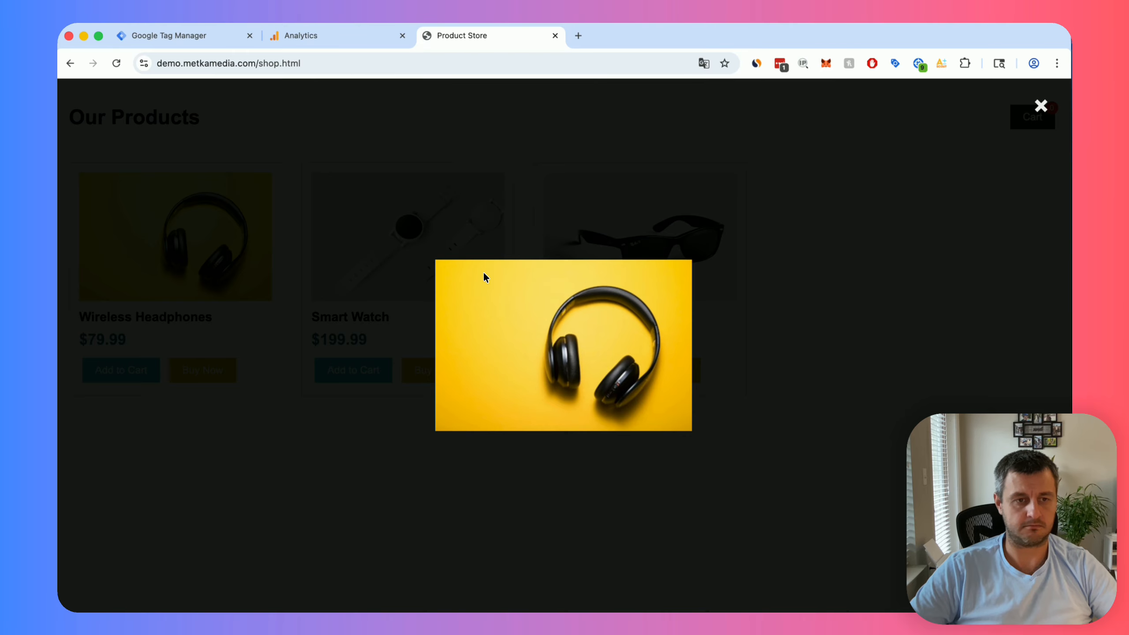
{"action": "left_click", "coordinate": [820, 281]}
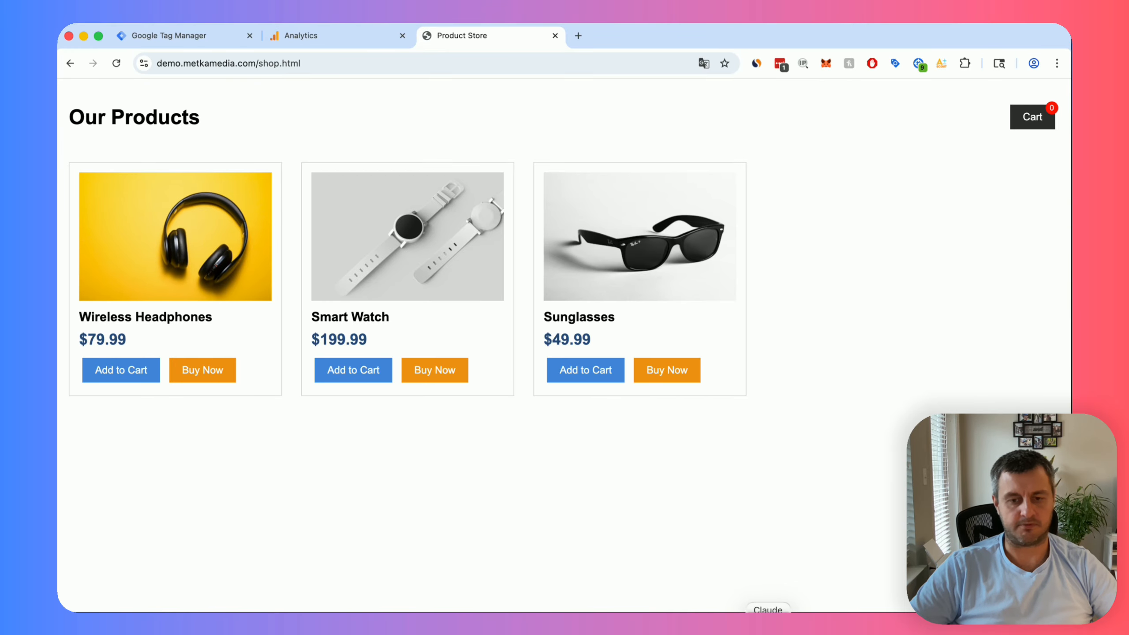
Switch to Claude and begin the prompt with "Set up in GTM (container"
{"action": "left_click", "coordinate": [768, 623]}
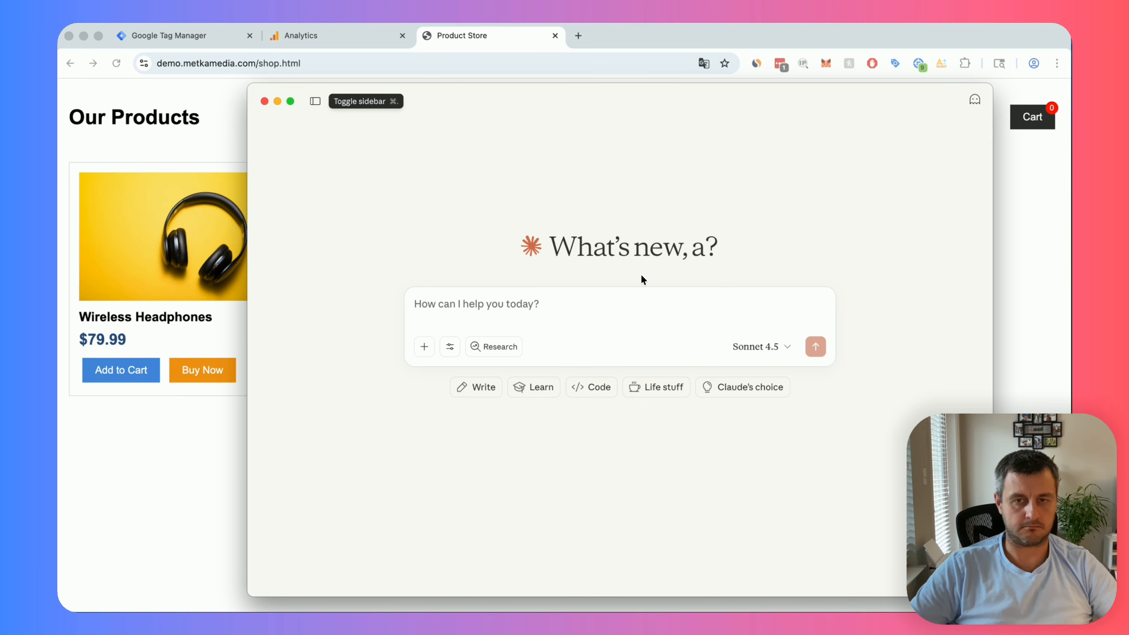
{"action": "left_click", "coordinate": [605, 310]}
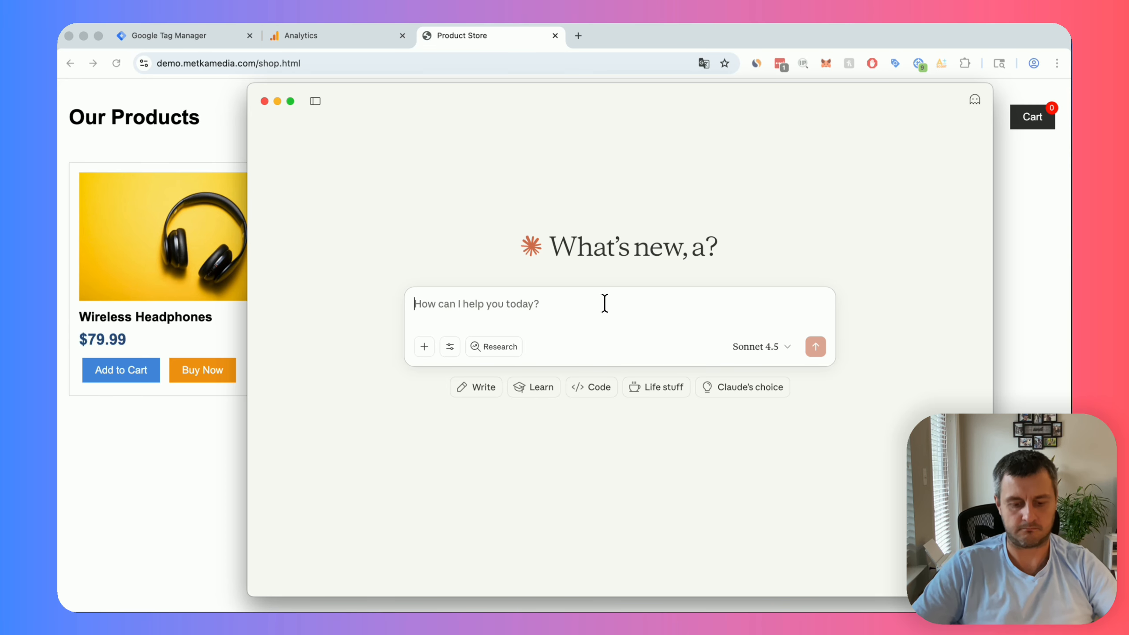
{"action": "type", "text": "w"}
{"action": "key", "text": "BackSpace"}
{"action": "type", "text": "Set up"}
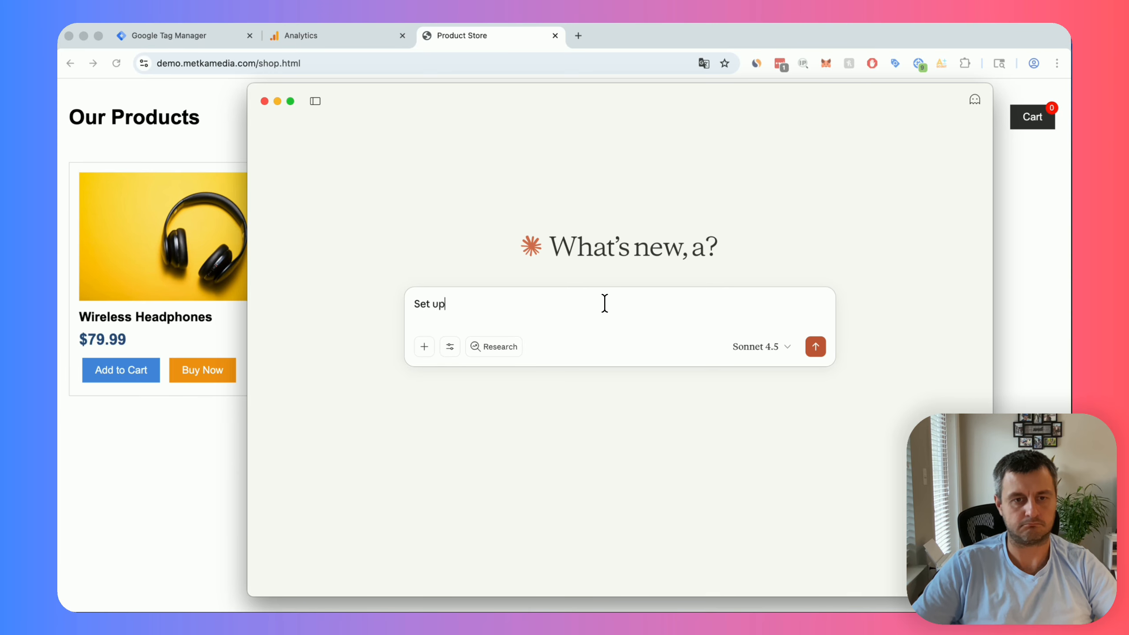
{"action": "type", "text": " in GTM"}
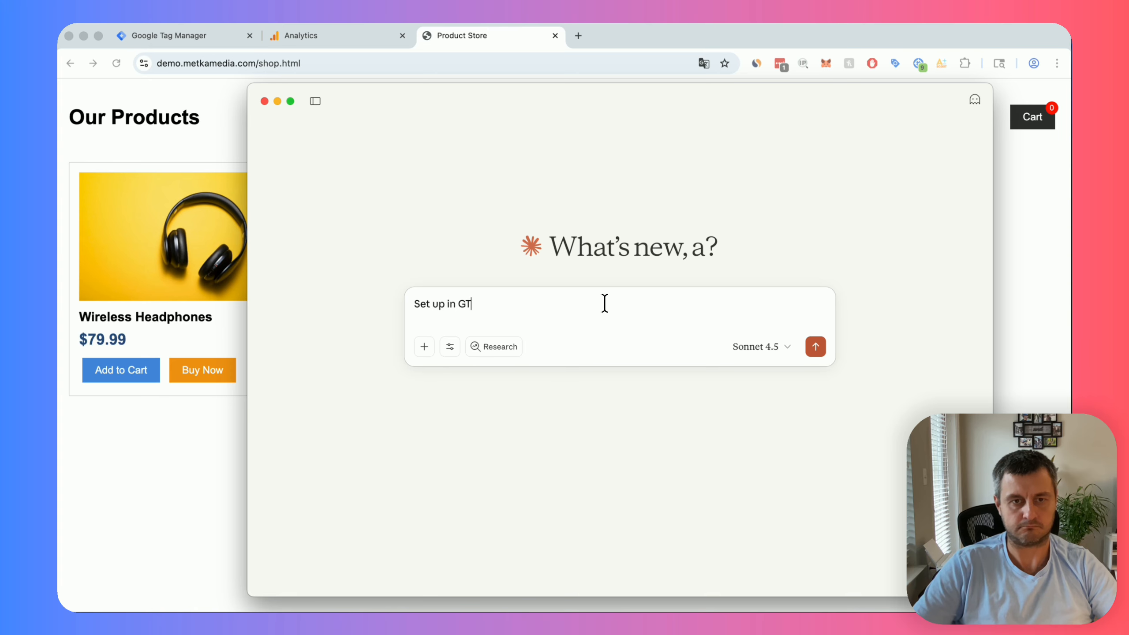
{"action": "type", "text": " (container"}
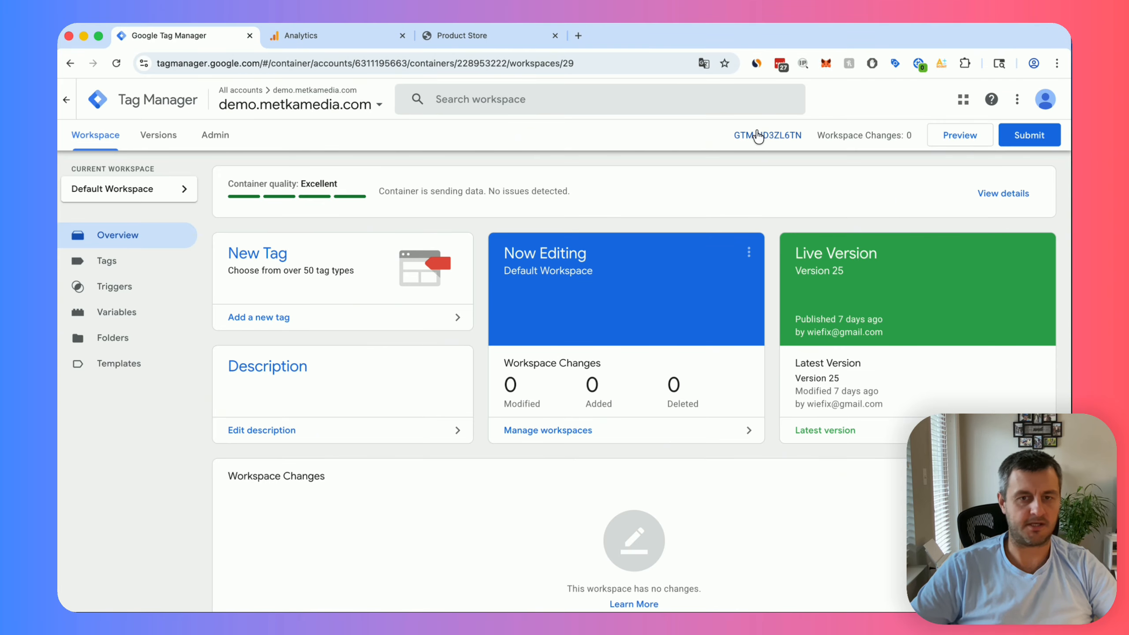
Copy the demo.metkamedia.com container ID from Tag Manager into the Claude prompt, close the parenthesis and add "for my page"
{"action": "mouse_move", "coordinate": [801, 134]}
{"action": "left_mouse_down"}
{"action": "mouse_move", "coordinate": [703, 134]}
{"action": "mouse_move", "coordinate": [798, 136]}
{"action": "left_mouse_up"}
{"action": "key", "text": "super+c"}
{"action": "left_click", "coordinate": [467, 39]}
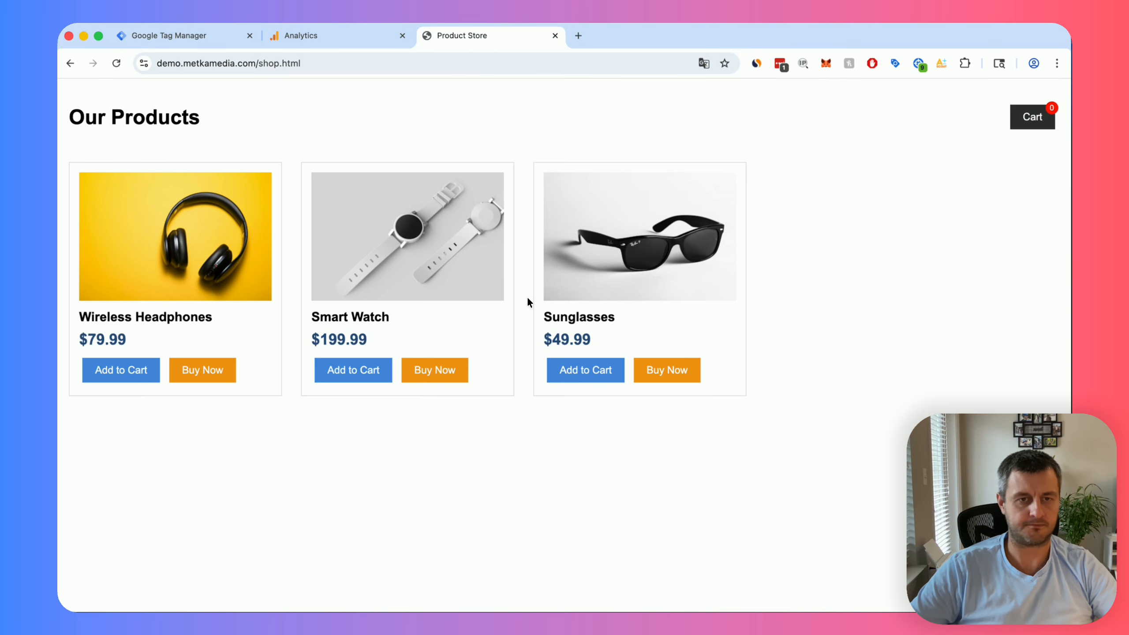
{"action": "left_click", "coordinate": [768, 627]}
{"action": "key", "text": "super+v"}
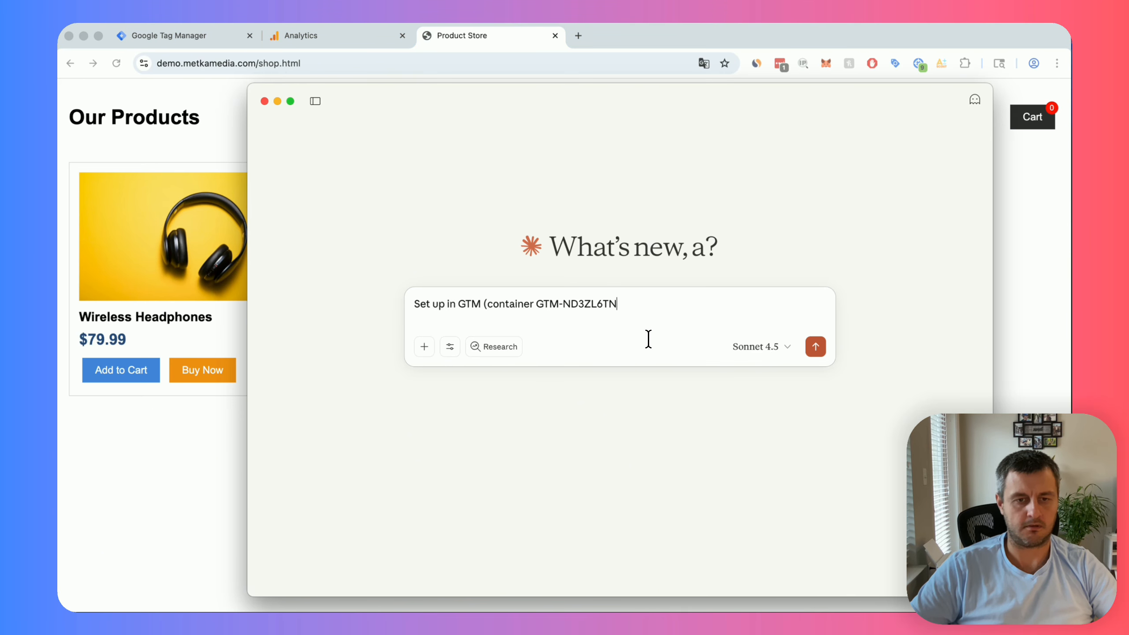
{"action": "type", "text": ")"}
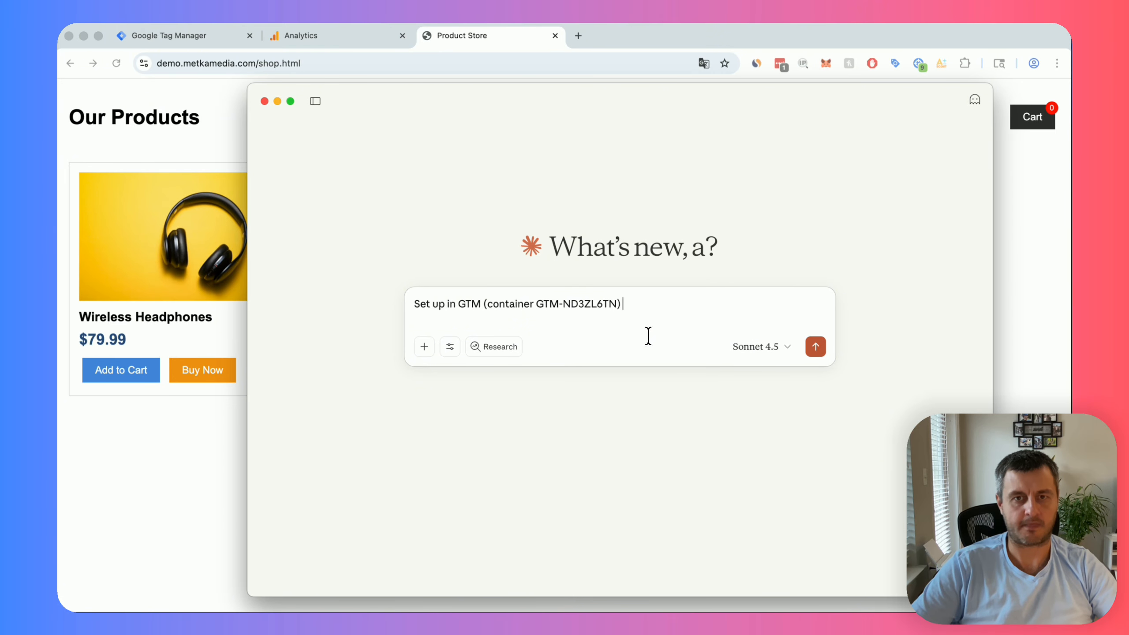
{"action": "type", "text": " for my"}
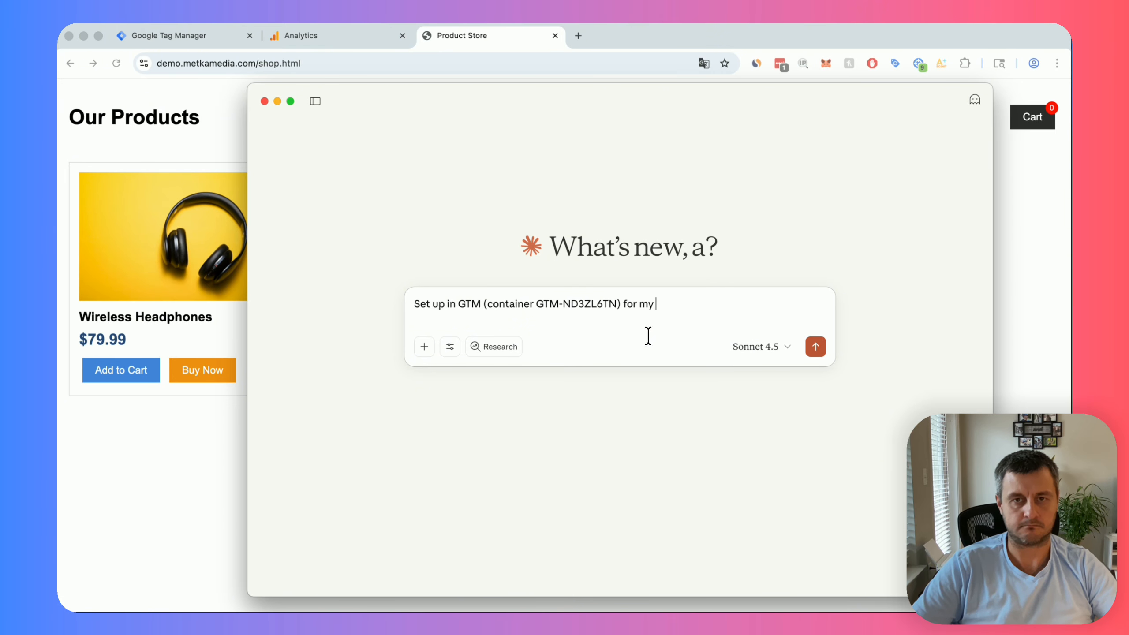
{"action": "type", "text": " page"}
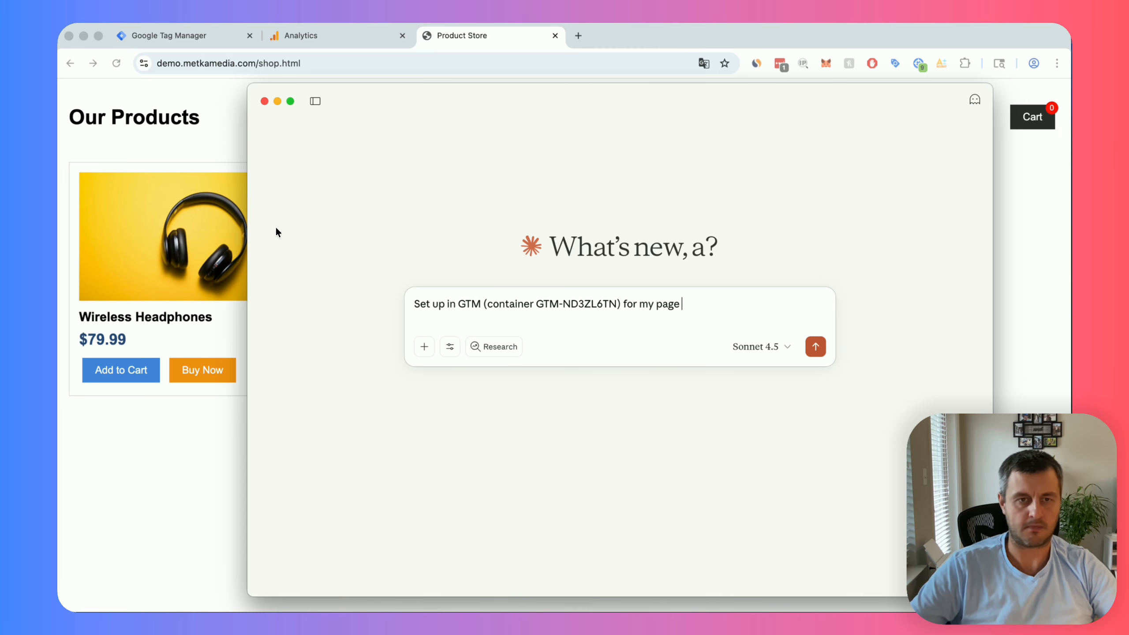
Copy the complete HTML source of the Product Store page and attach it to the Claude prompt
{"action": "left_click", "coordinate": [206, 119]}
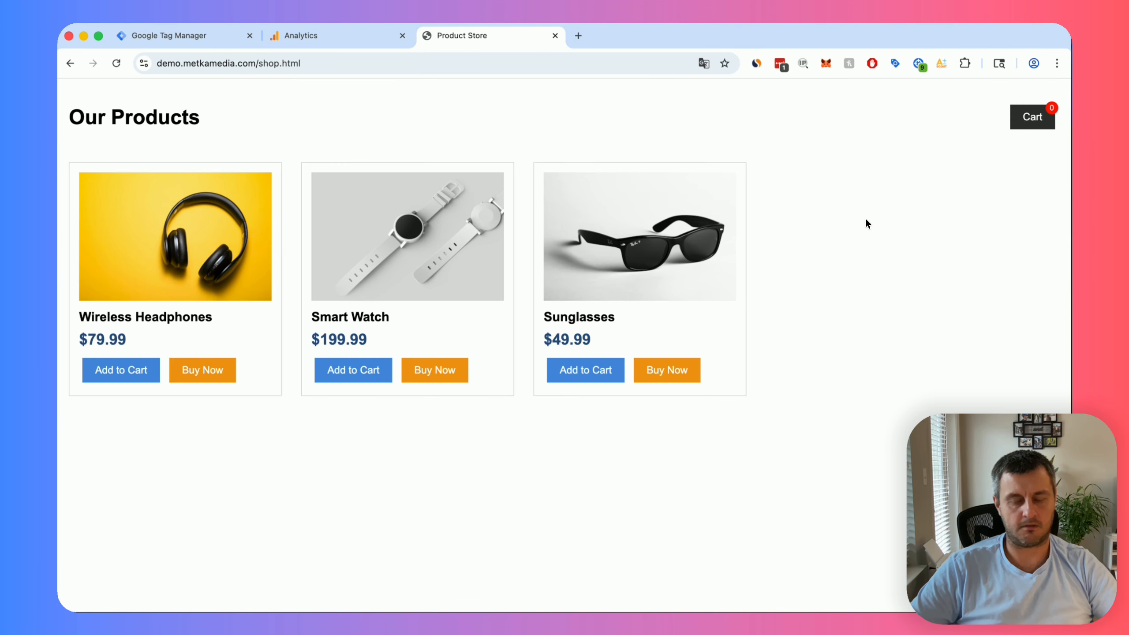
{"action": "right_click", "coordinate": [844, 263]}
{"action": "left_click", "coordinate": [878, 508]}
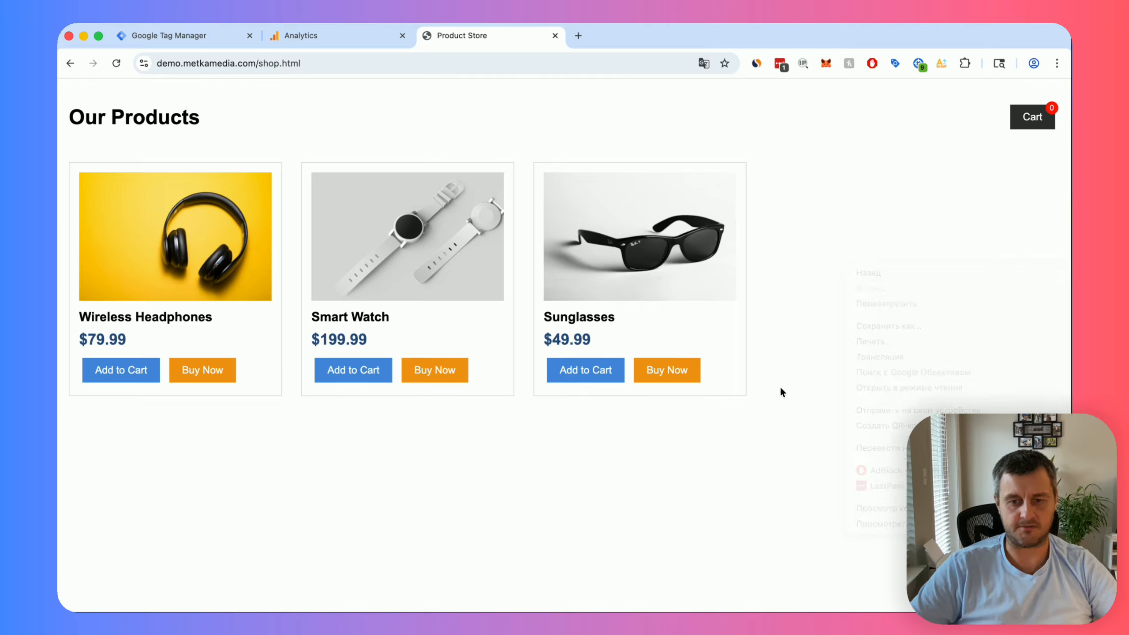
{"action": "scroll", "coordinate": [564, 288], "scroll_direction": "down", "scroll_amount": 20}
{"action": "key", "text": "super+a"}
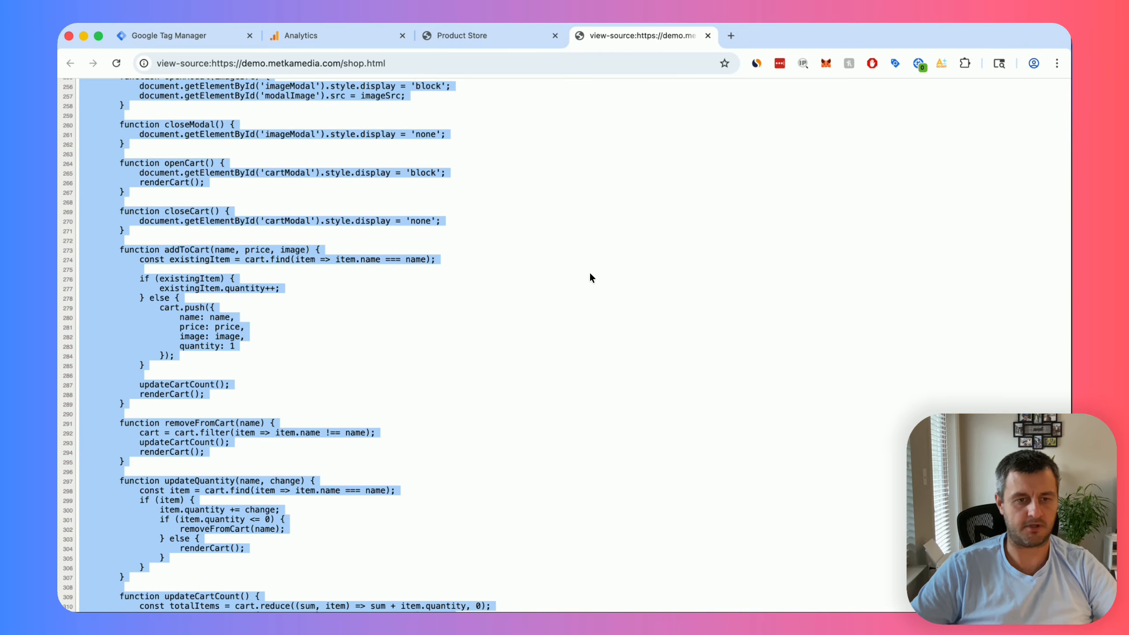
{"action": "left_click", "coordinate": [708, 35]}
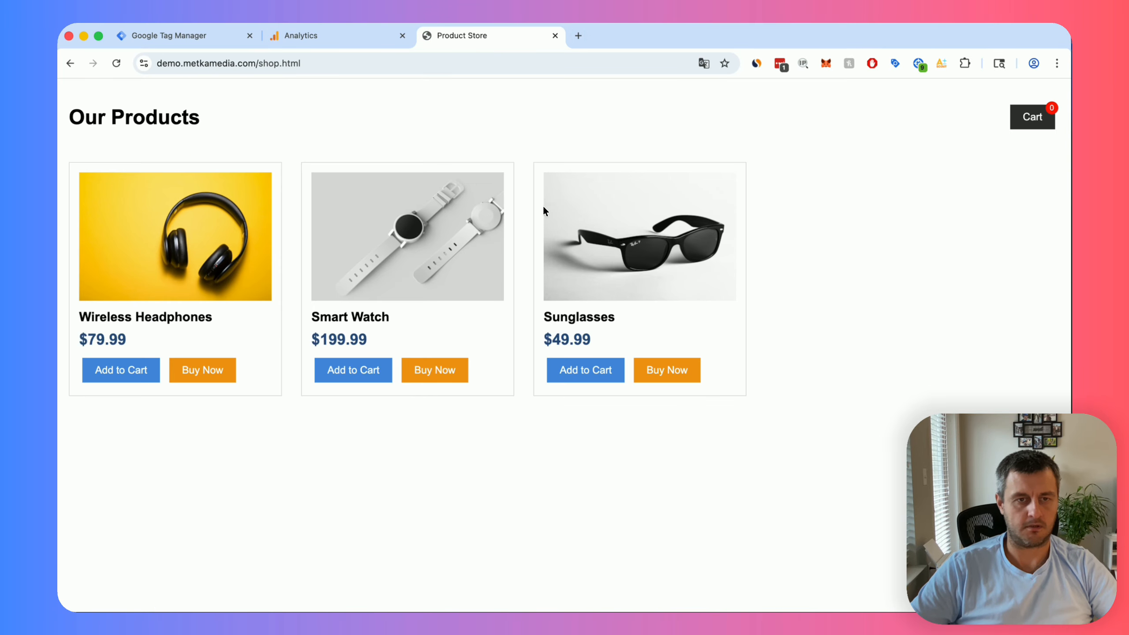
{"action": "left_click", "coordinate": [767, 624]}
{"action": "key", "text": "super+v"}
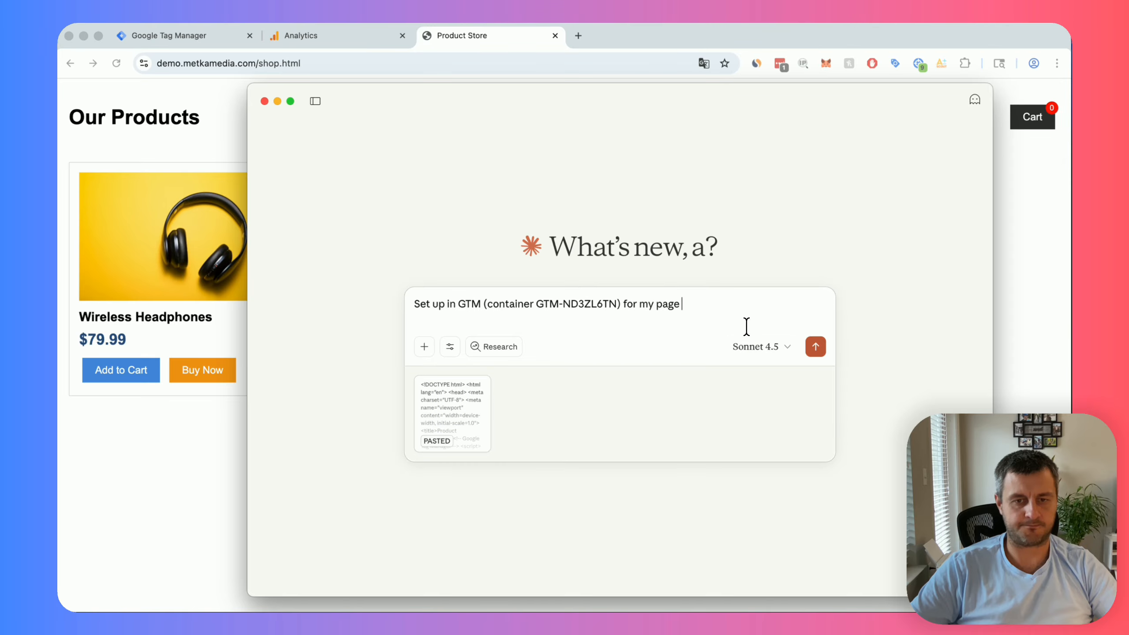
Continue the prompt with "(i've attached the HTML code of the page) using"
{"action": "type", "text": "("}
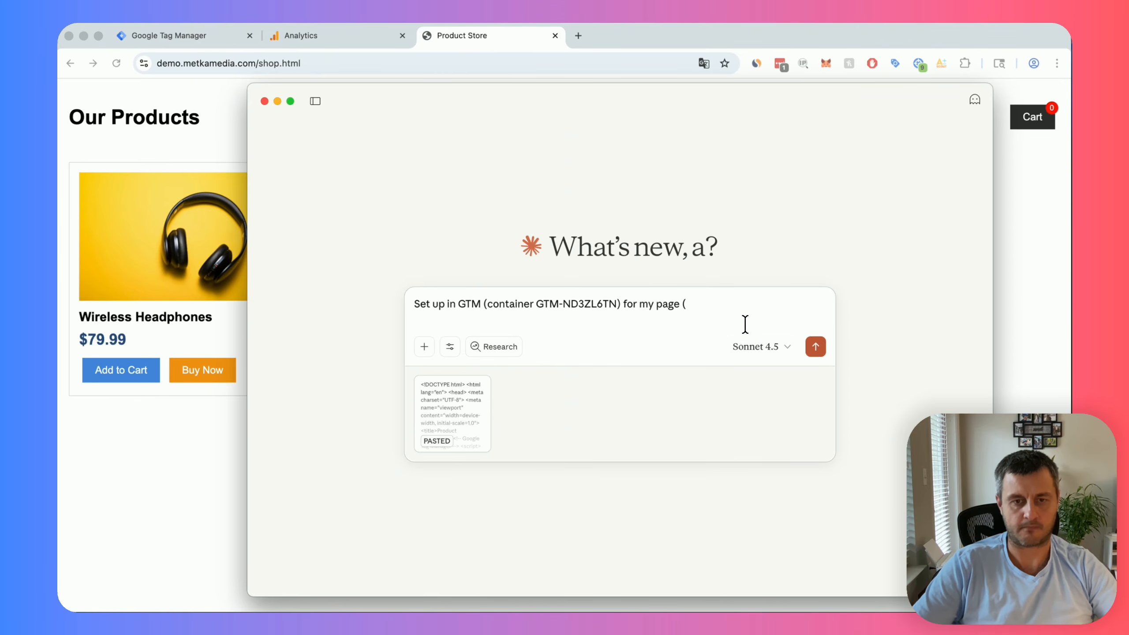
{"action": "type", "text": "i've a"}
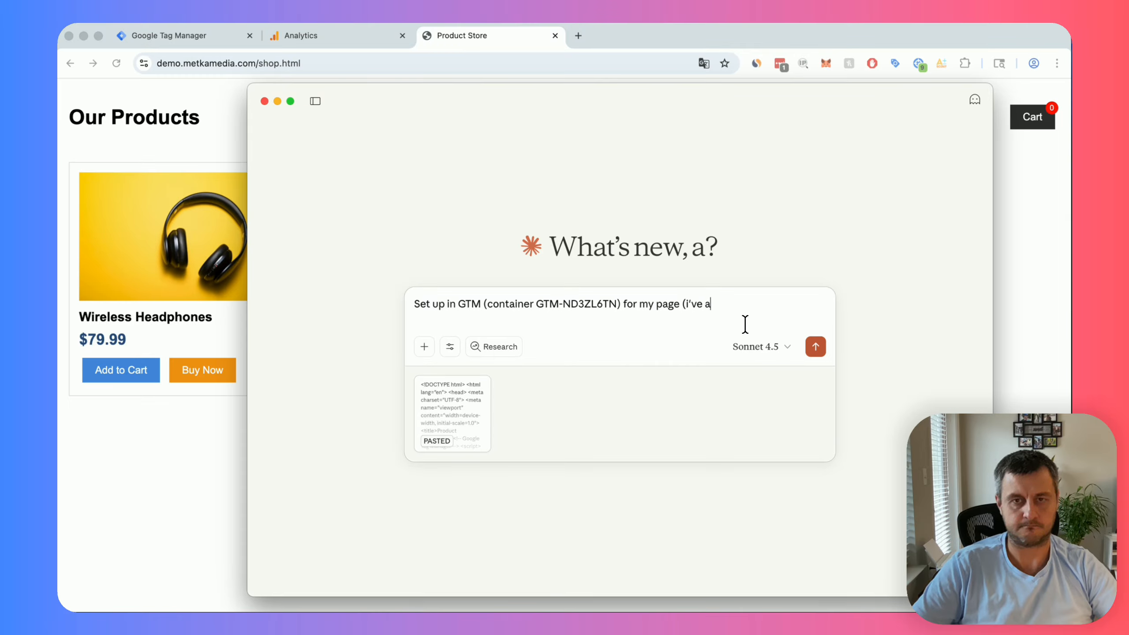
{"action": "type", "text": "ttached the "}
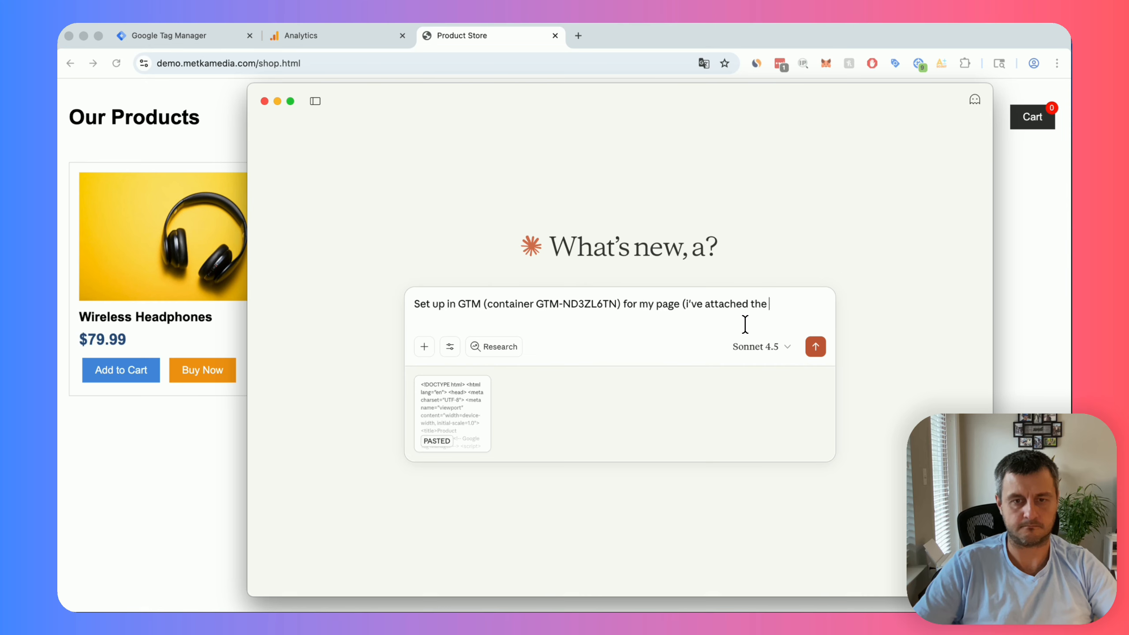
{"action": "type", "text": "HTML code of th"}
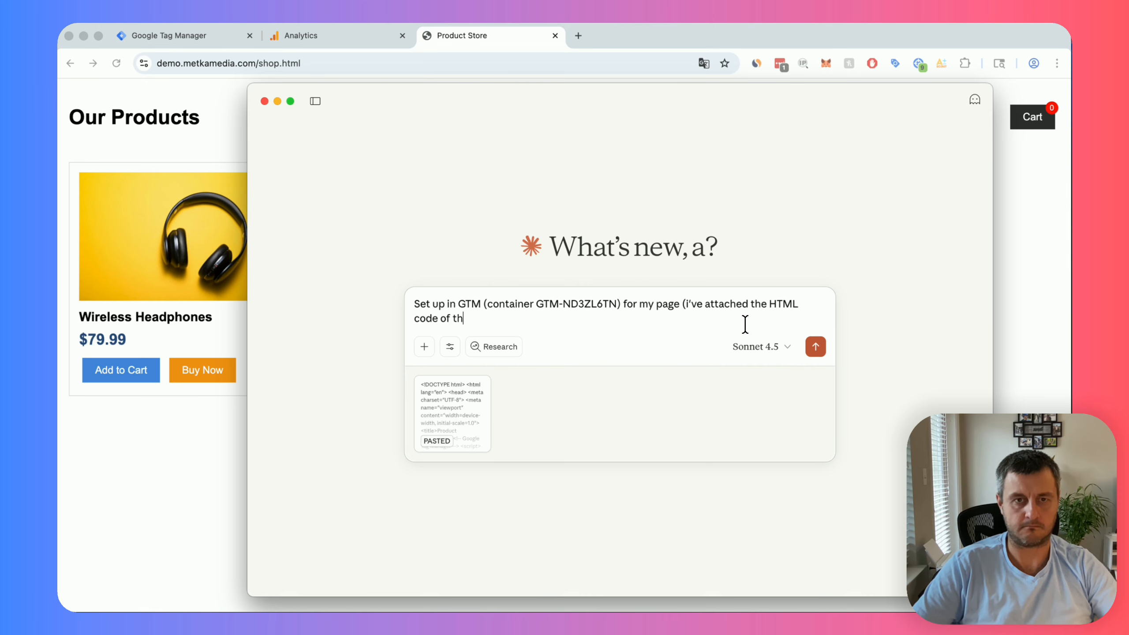
{"action": "type", "text": "e page) u"}
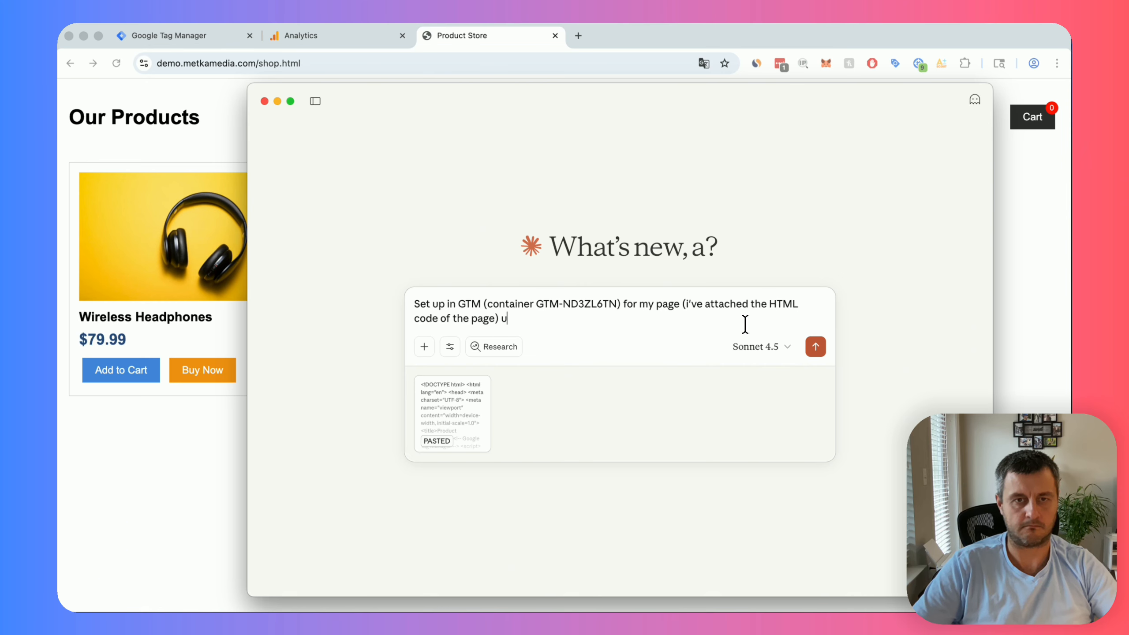
{"action": "type", "text": "sing"}
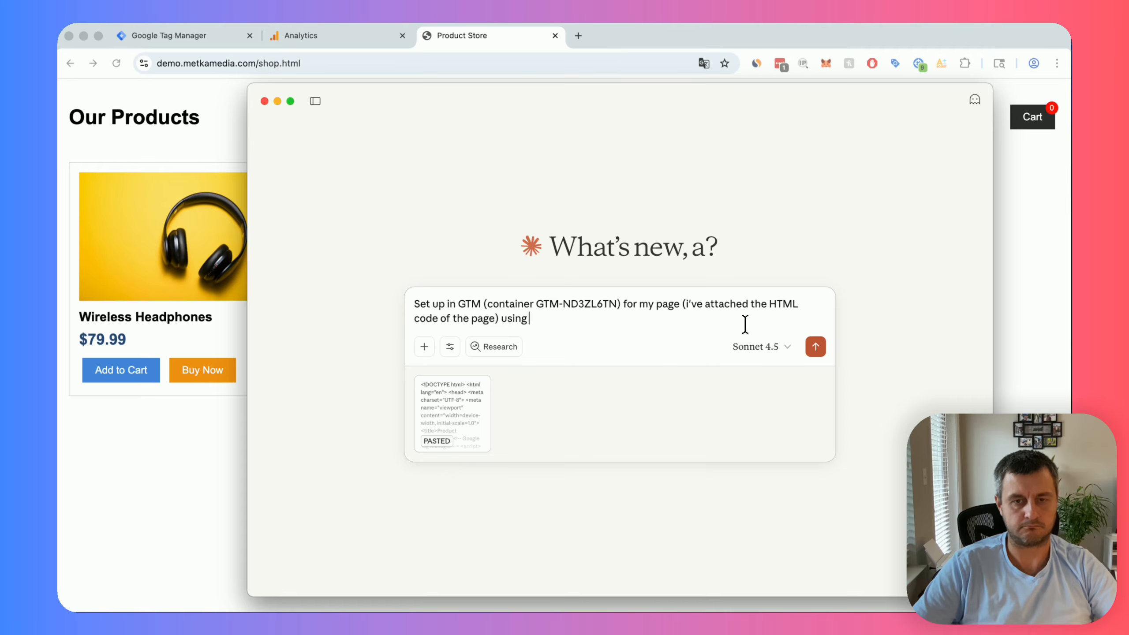
Add the restriction "only built-in GTM triggers and variables" to the prompt
{"action": "type", "text": " only built-in"}
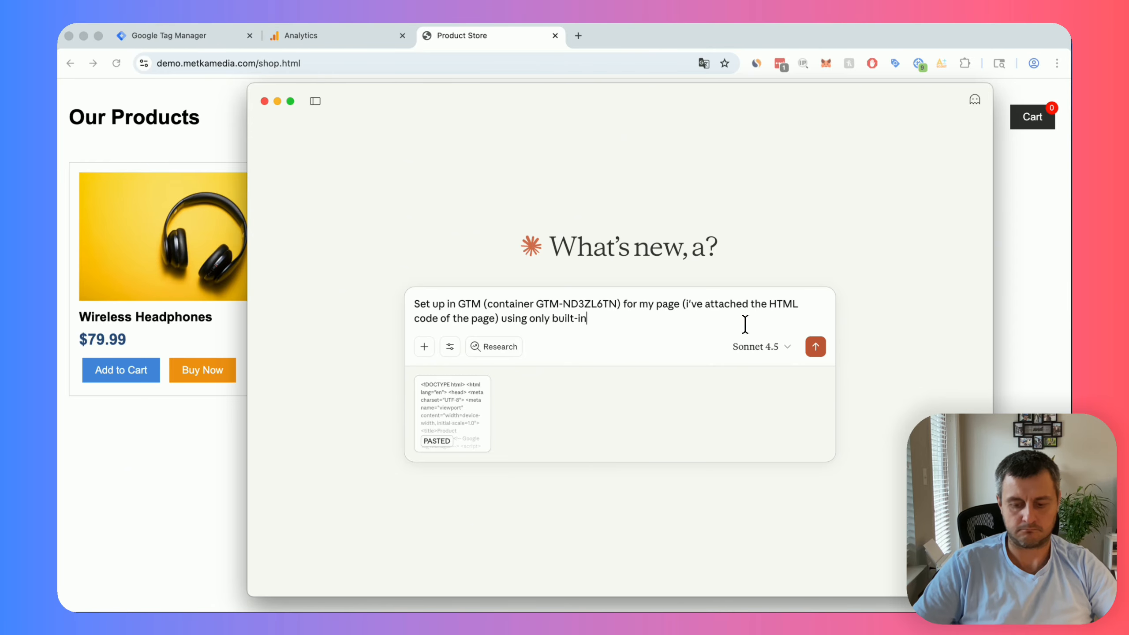
{"action": "type", "text": " GTM"}
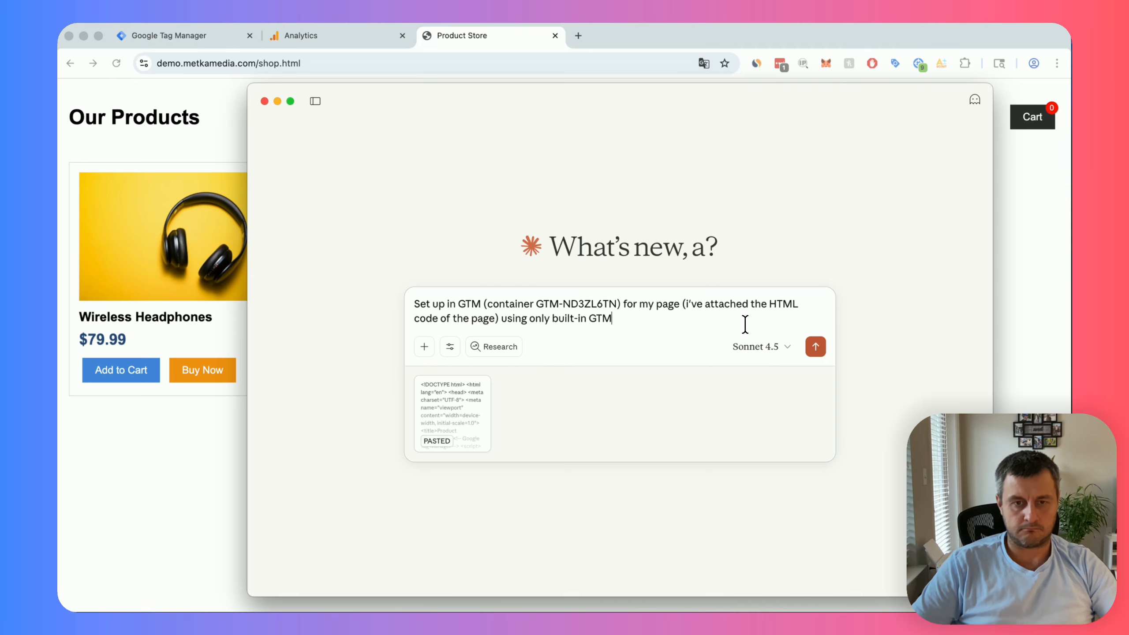
{"action": "type", "text": " trigge"}
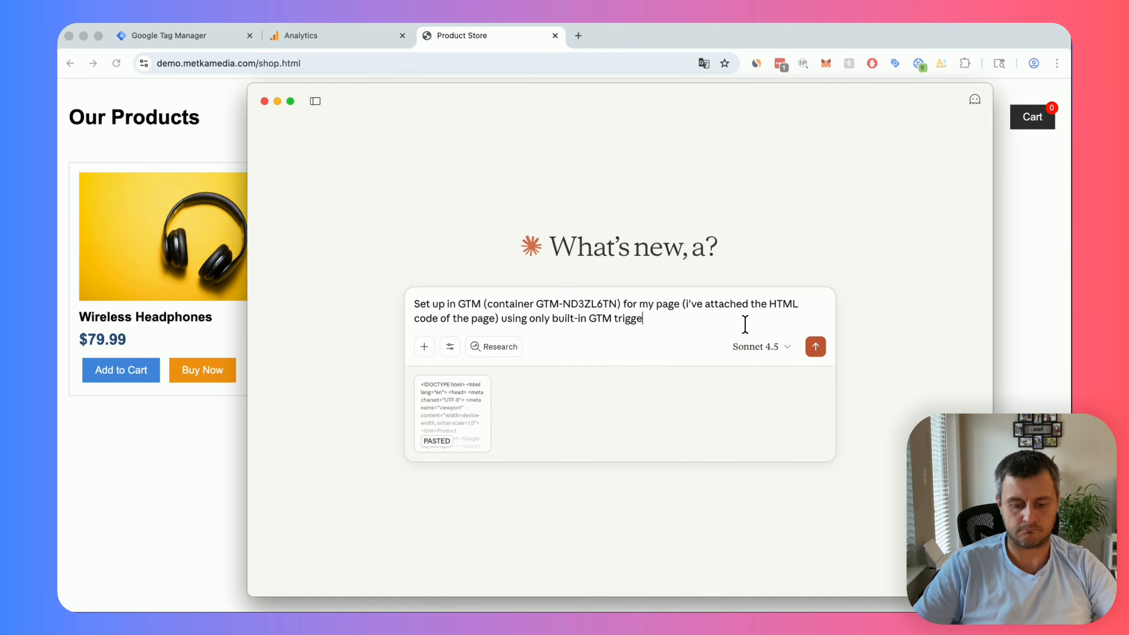
{"action": "type", "text": "rs and va"}
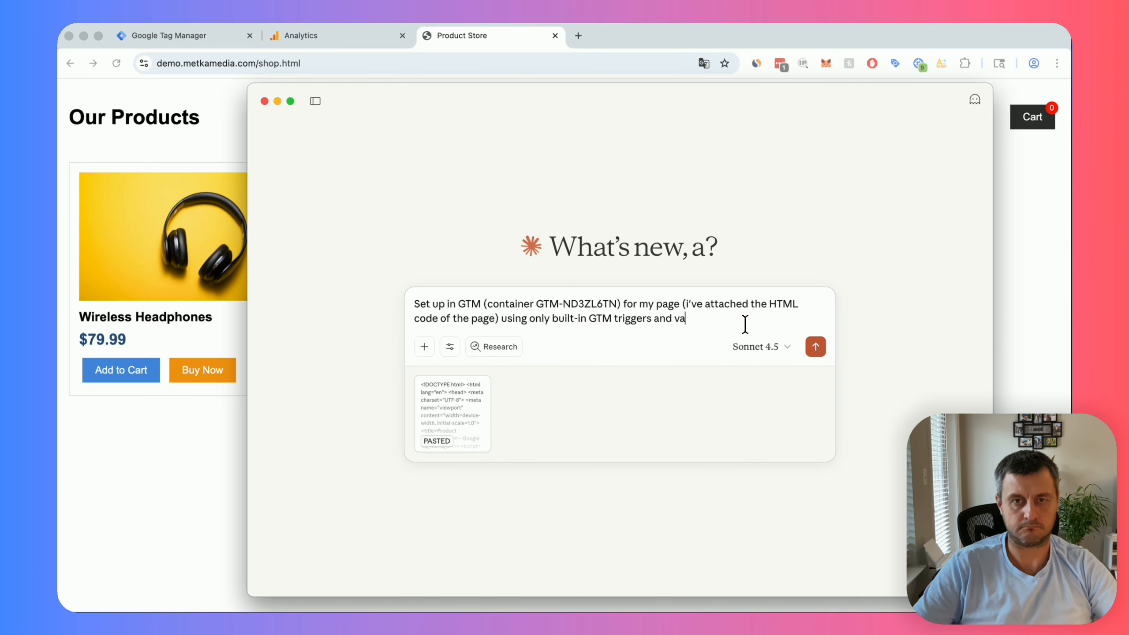
{"action": "type", "text": "riables"}
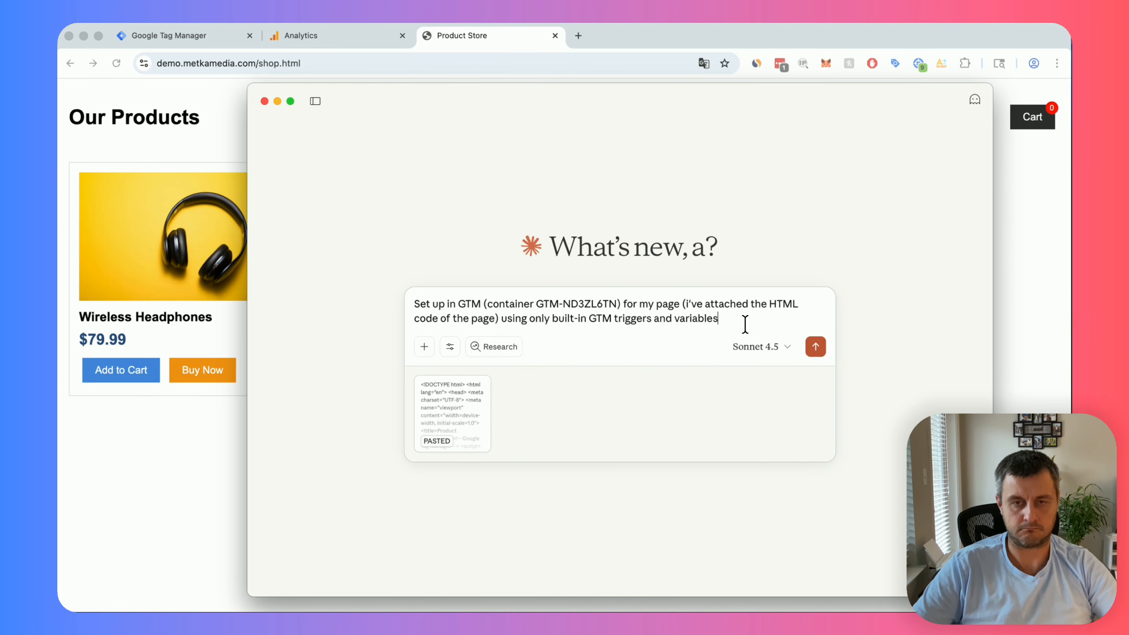
Continue the Claude prompt with ": track clicks on Add to Cart and Buy Now button"
{"action": "type", "text": ": tra"}
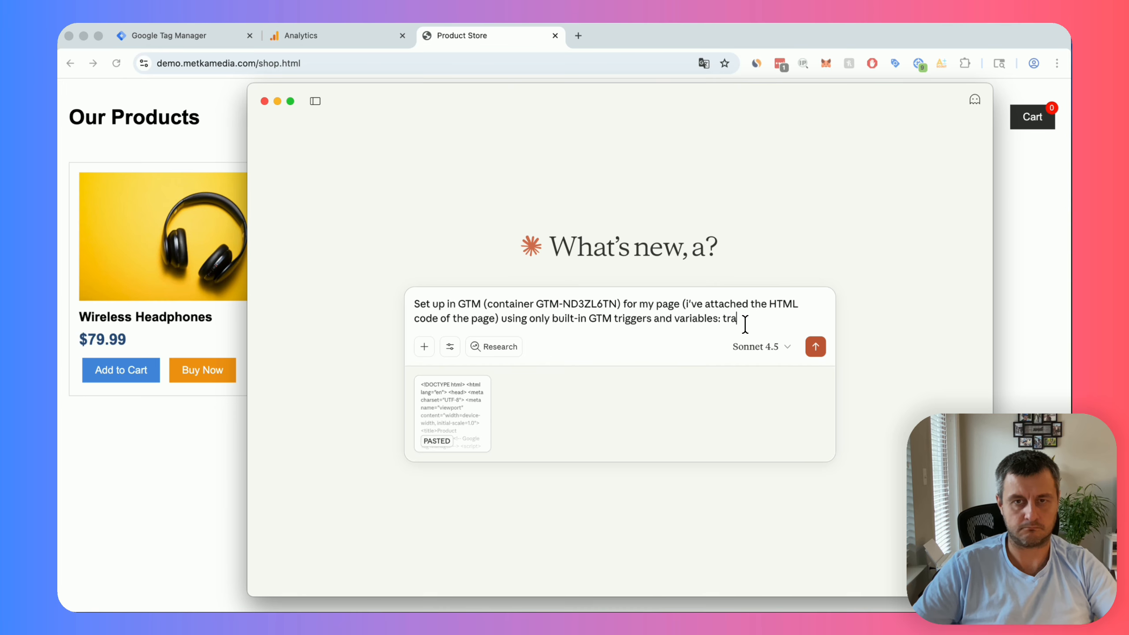
{"action": "type", "text": "ck clicks"}
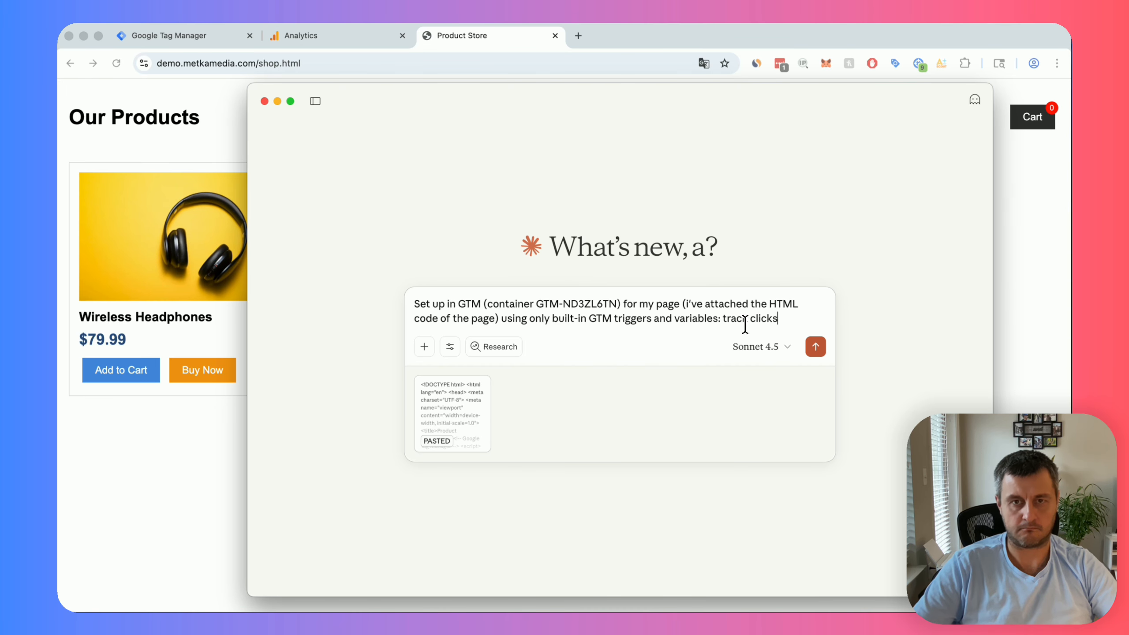
{"action": "type", "text": " on A"}
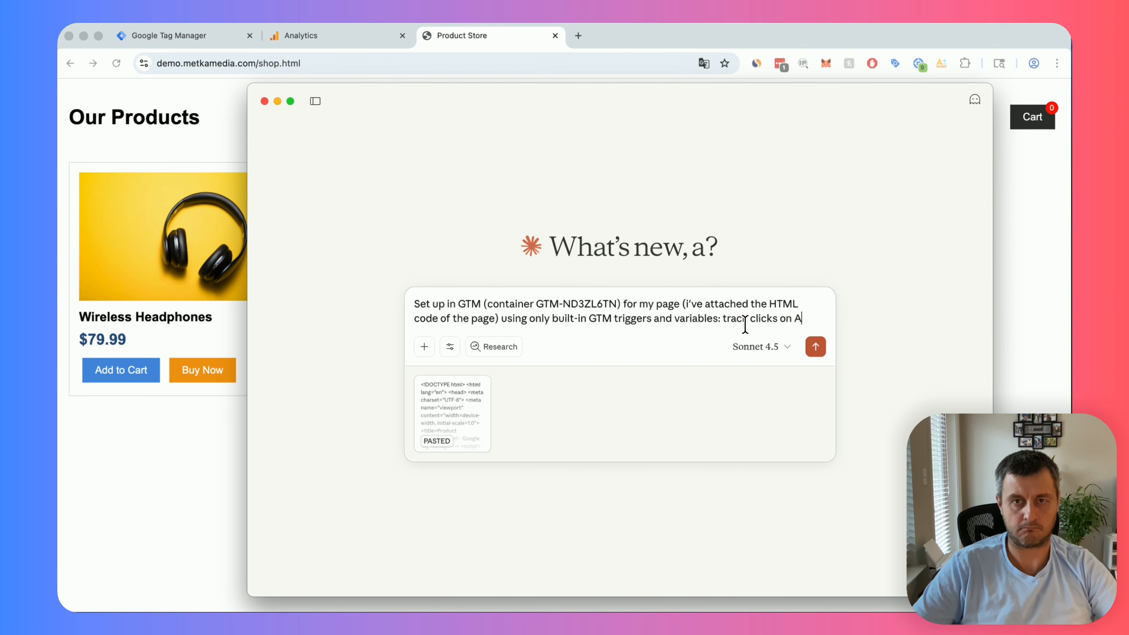
{"action": "type", "text": "dd to Car"}
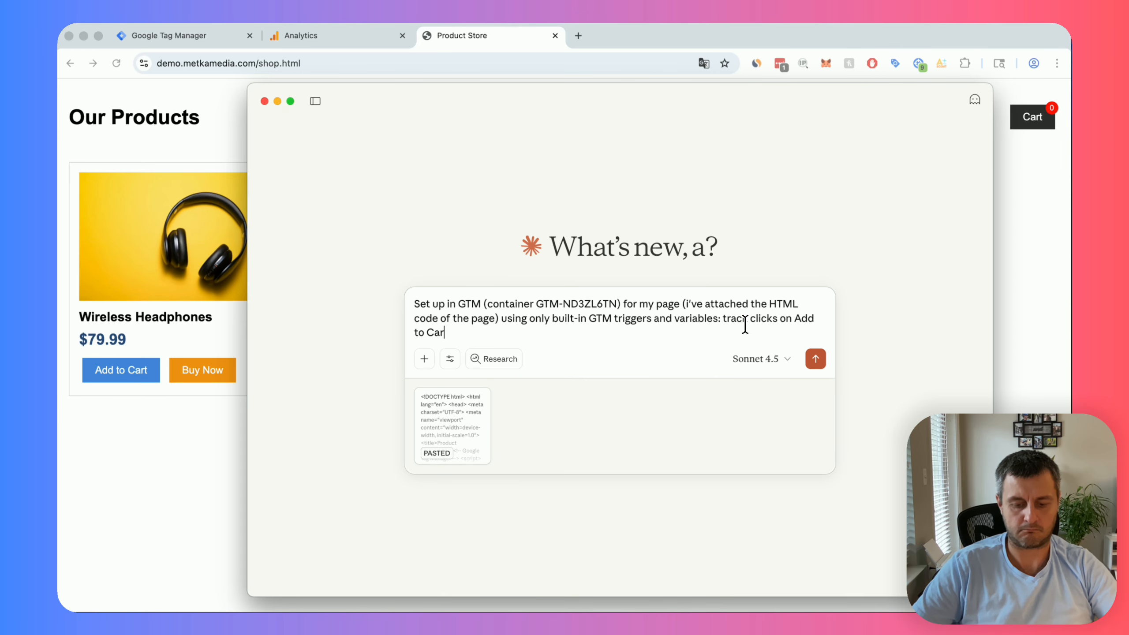
{"action": "type", "text": "t and"}
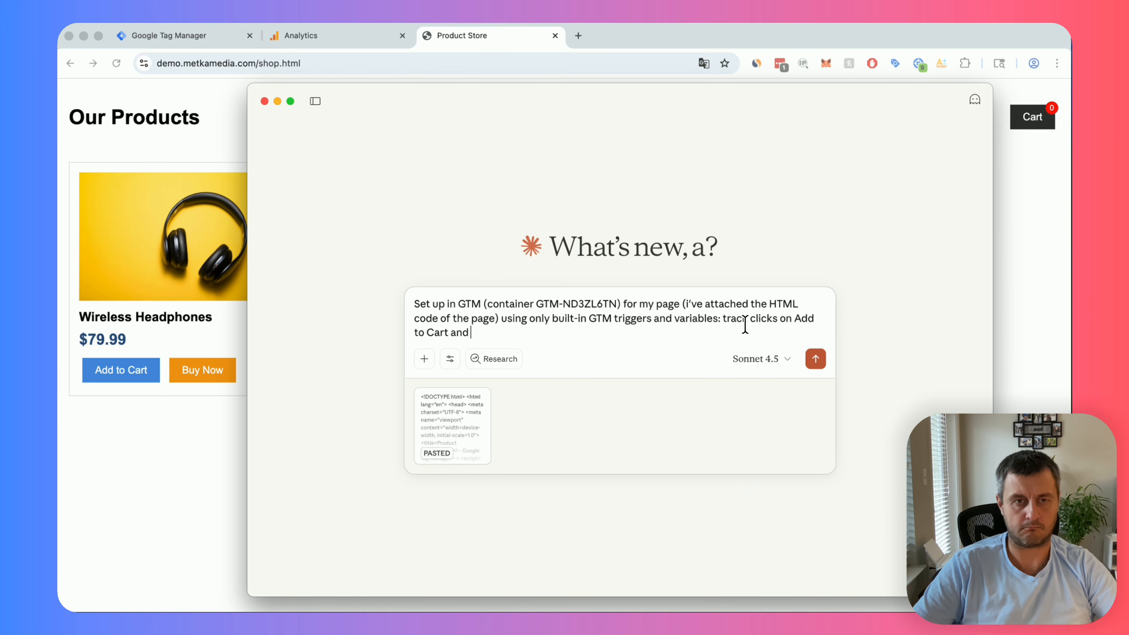
{"action": "type", "text": " Buy Now button"}
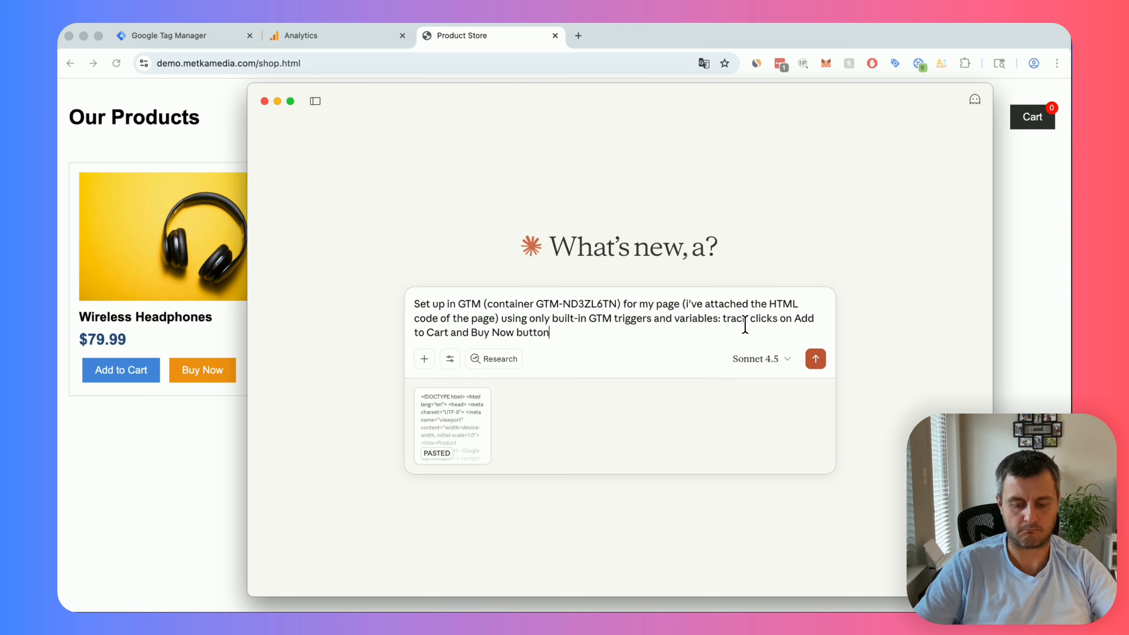
Add ", photo views (click on images)" to the tracking requirements in the prompt
{"action": "type", "text": ", p"}
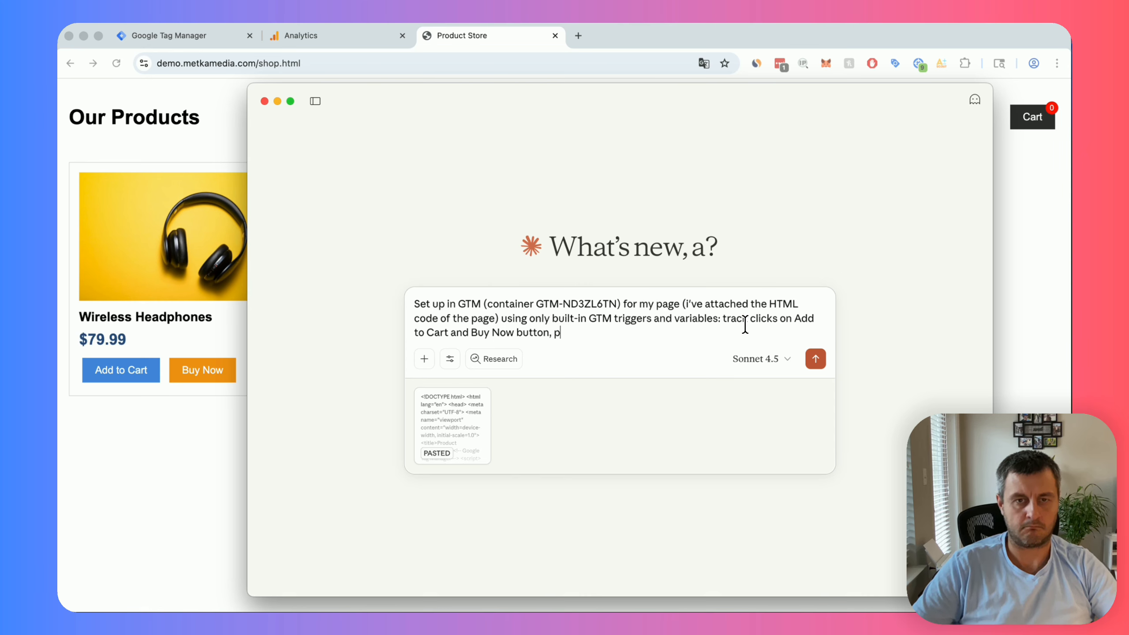
{"action": "type", "text": "hoto view"}
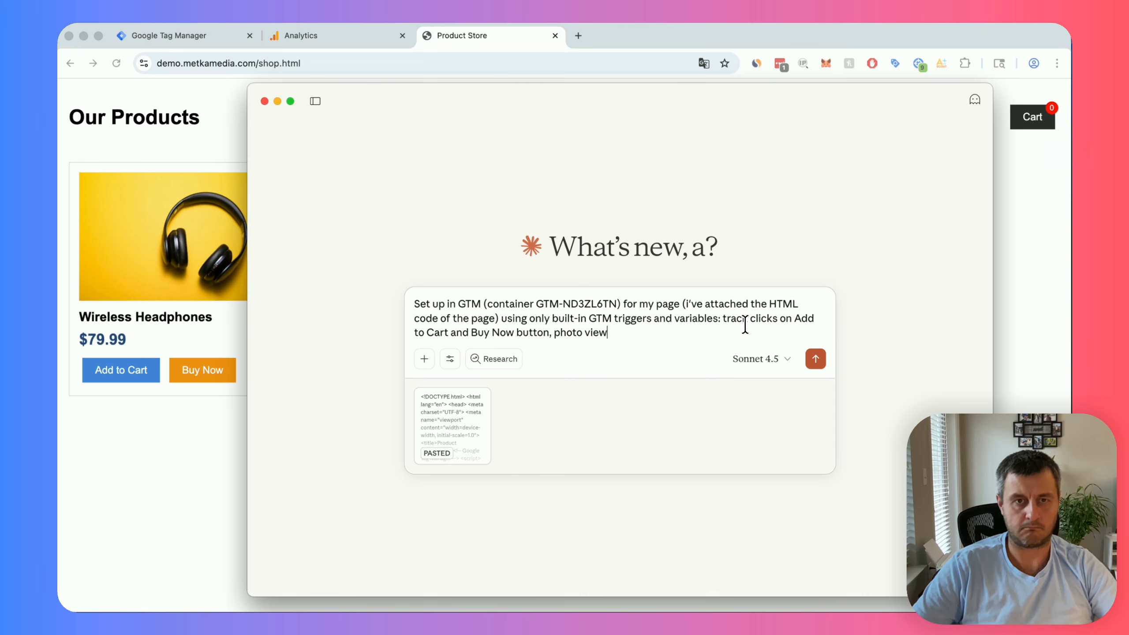
{"action": "type", "text": "s (click"}
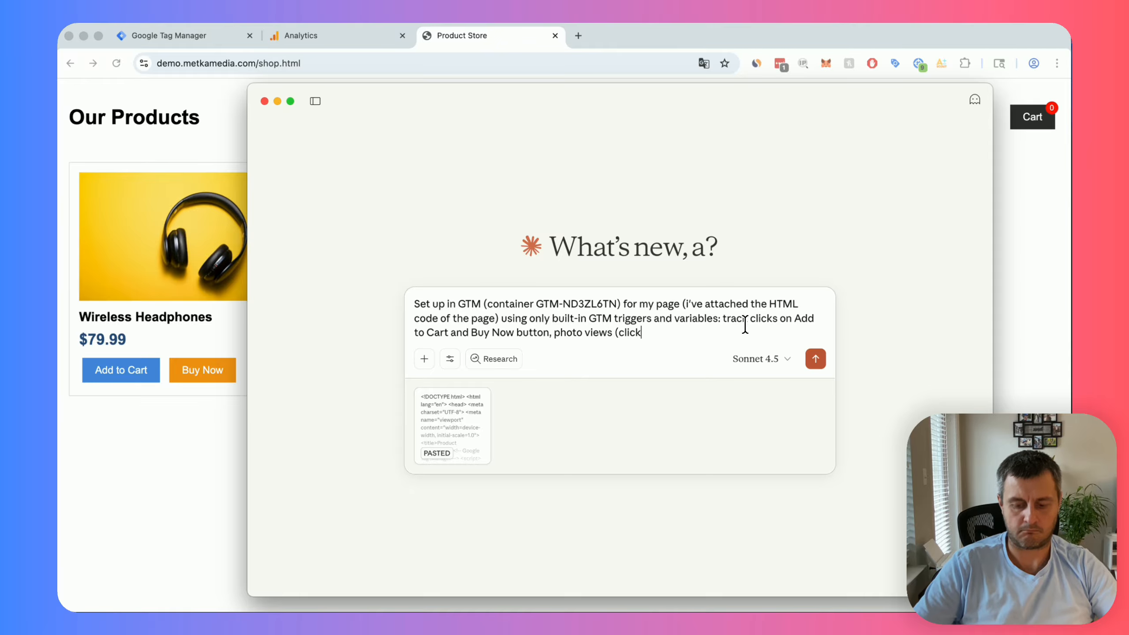
{"action": "type", "text": " on image"}
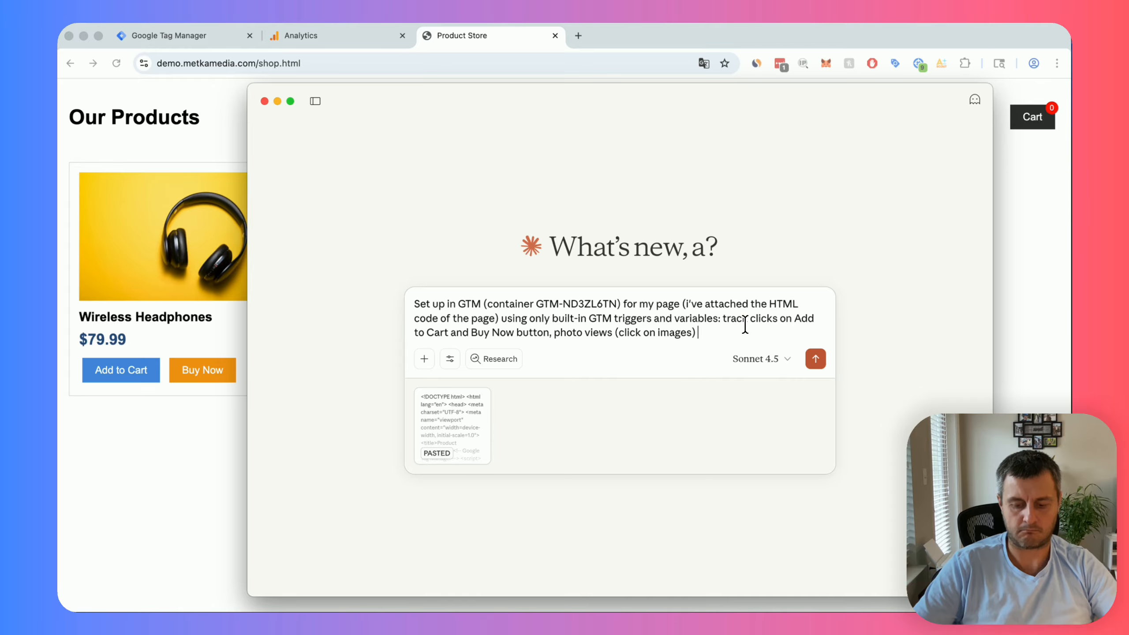
Extend the prompt with ", and send events to GA4 (measurement ID"
{"action": "type", "text": "s), and sen"}
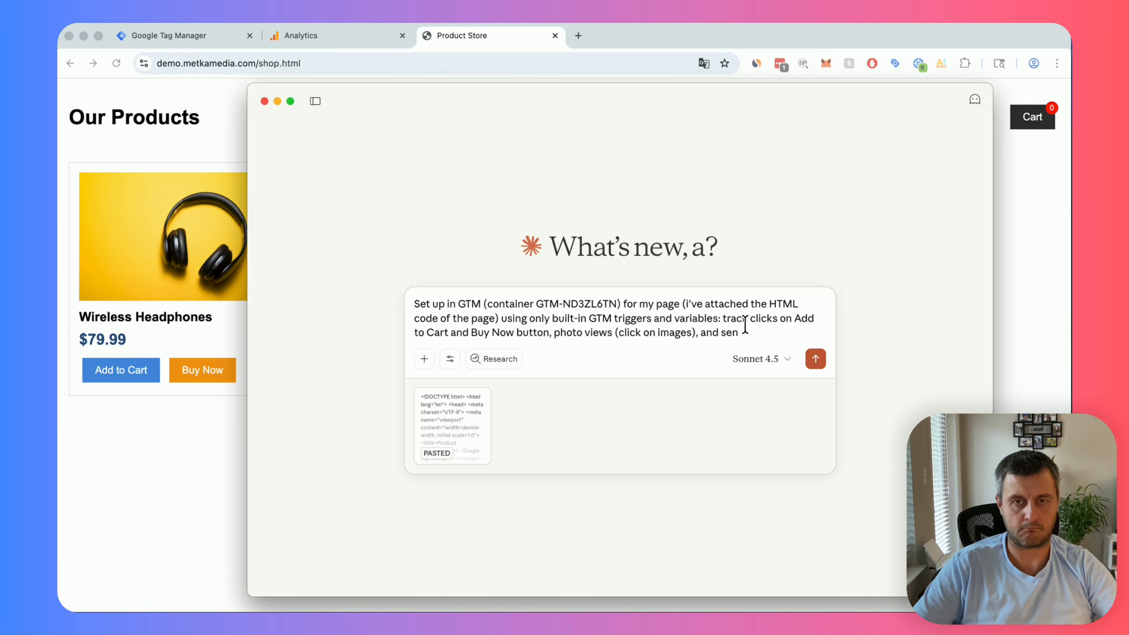
{"action": "type", "text": "d event"}
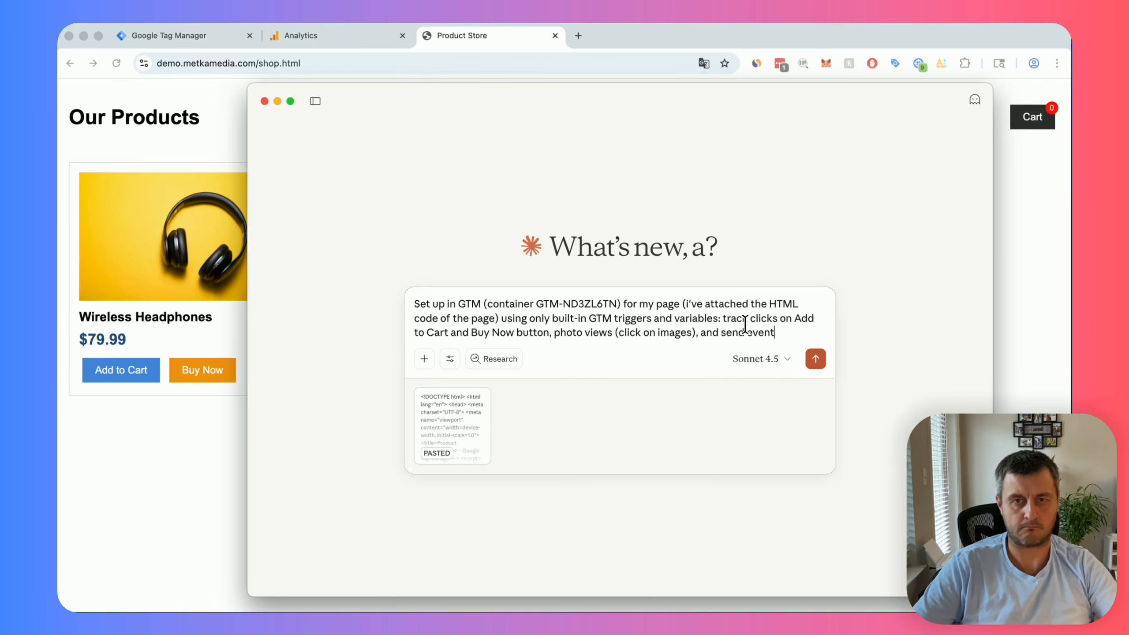
{"action": "type", "text": "s to GA4 ("}
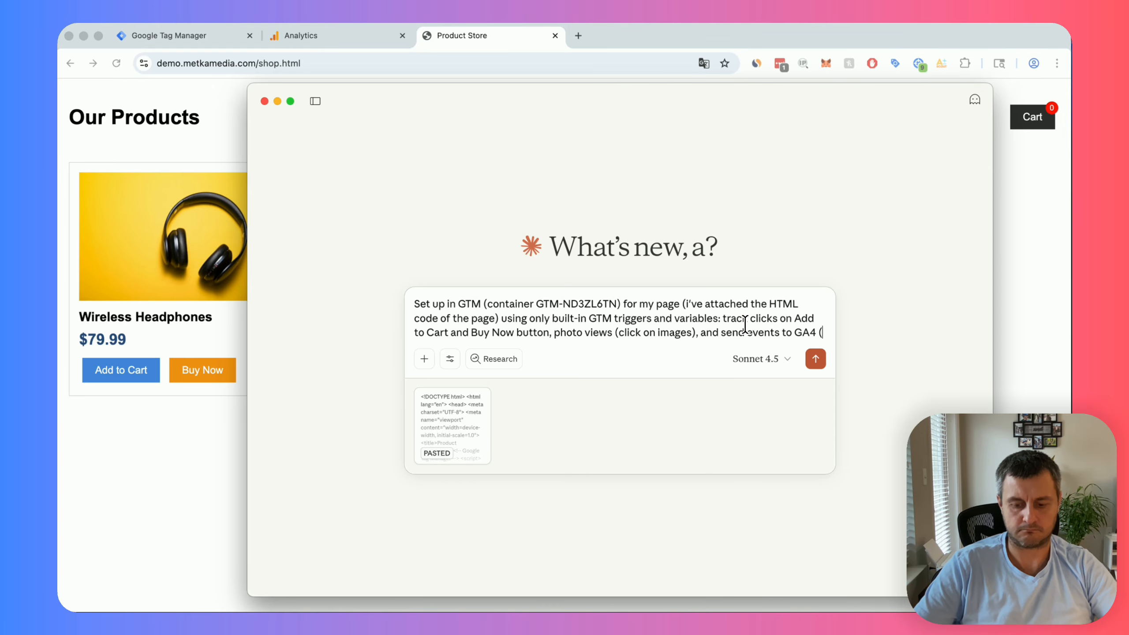
{"action": "type", "text": "me"}
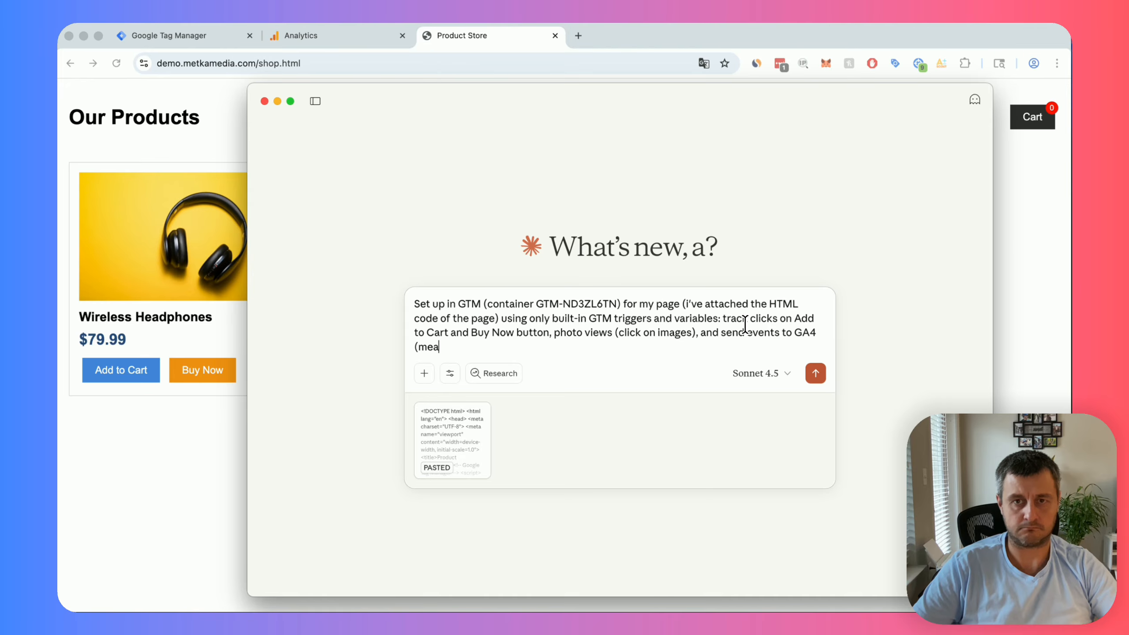
{"action": "type", "text": "asurement"}
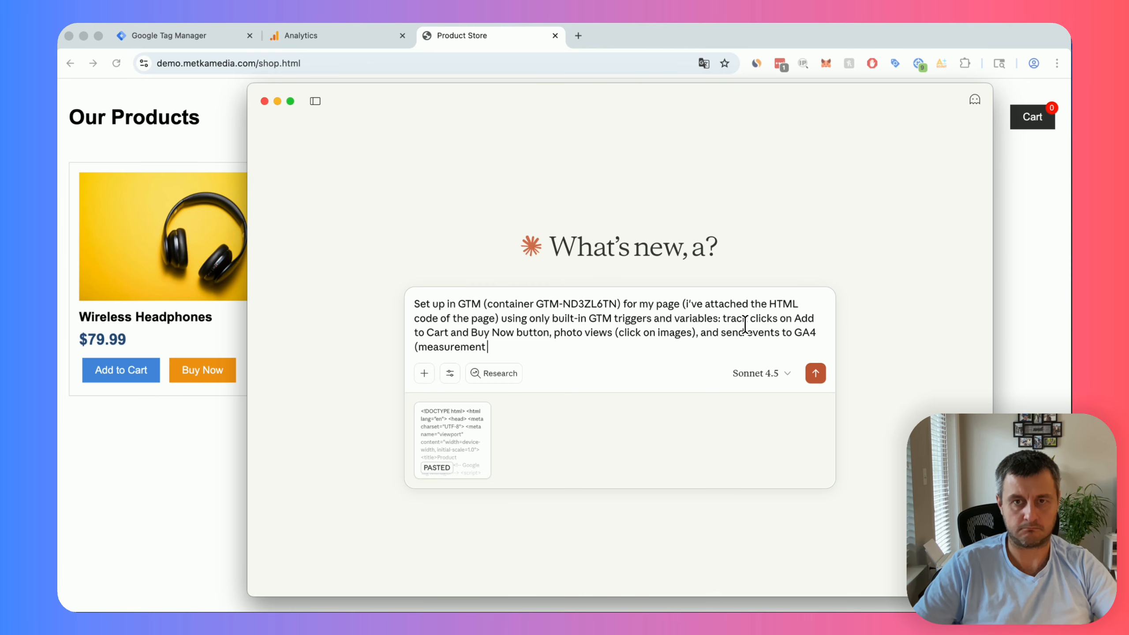
{"action": "type", "text": " ID"}
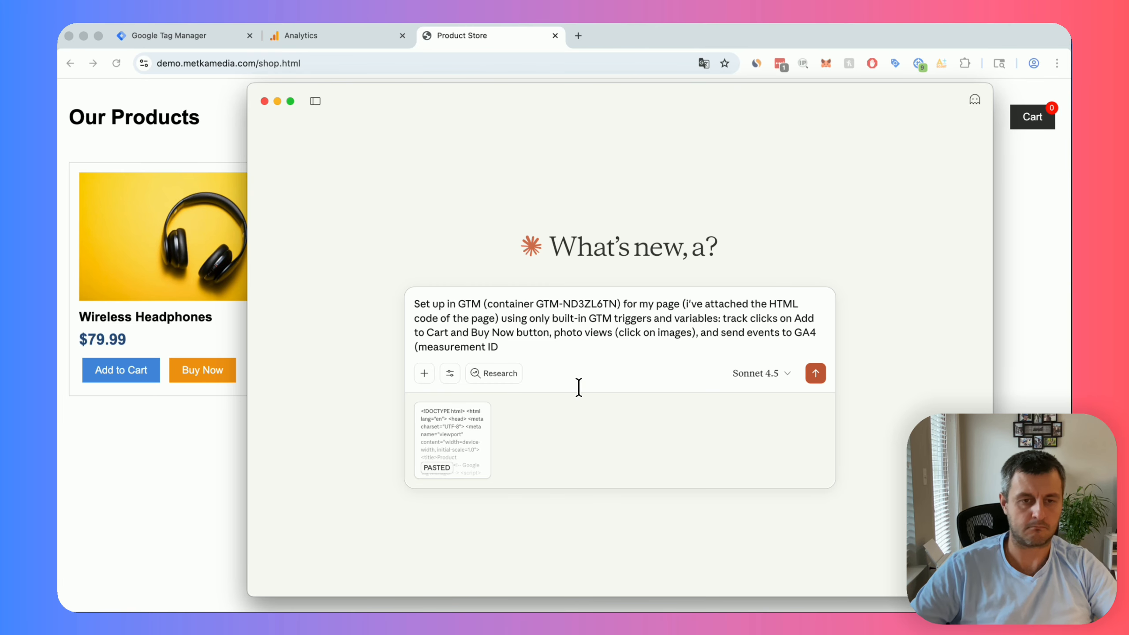
Copy the measurement ID of the demo.metkamedia.com web data stream from Google Analytics into the Claude prompt and close the parenthesis
{"action": "left_click", "coordinate": [321, 36]}
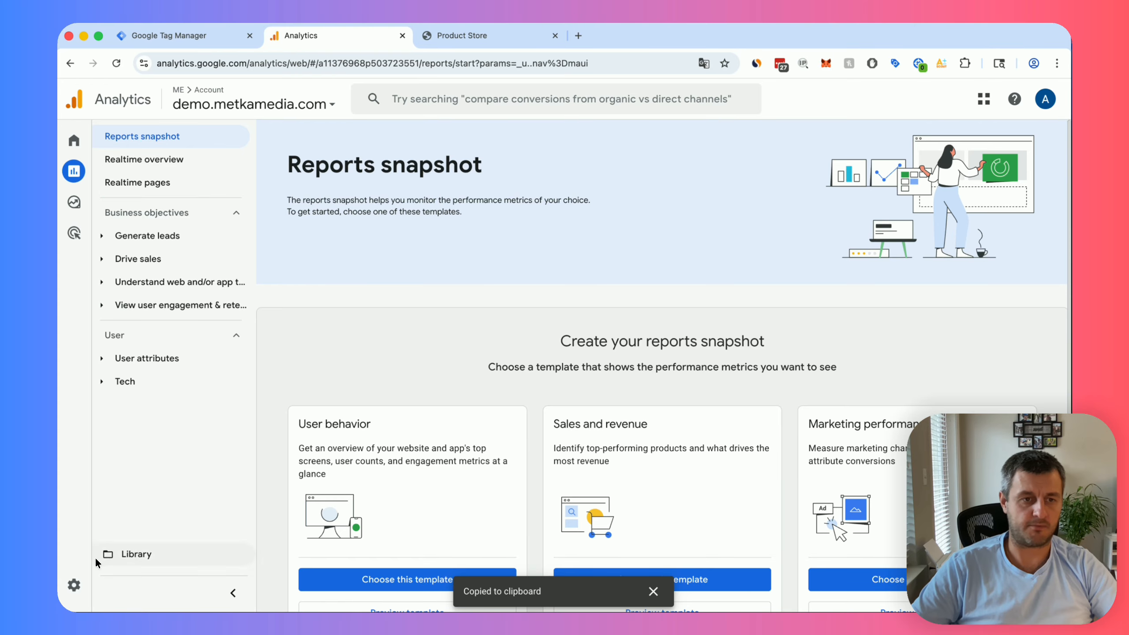
{"action": "mouse_move", "coordinate": [83, 582]}
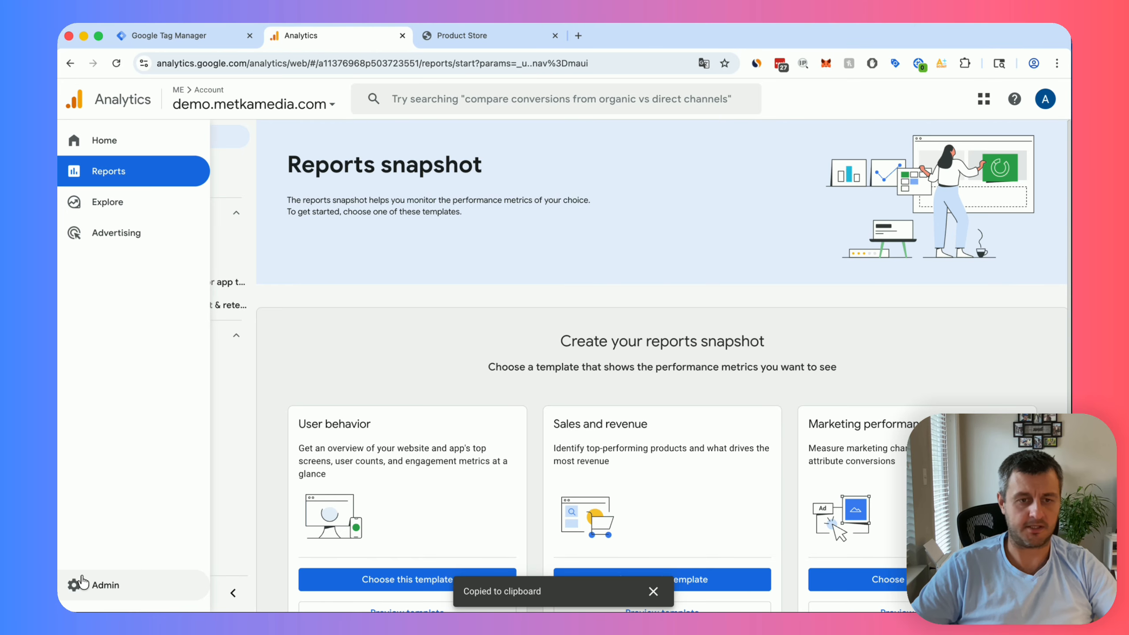
{"action": "left_click", "coordinate": [105, 593]}
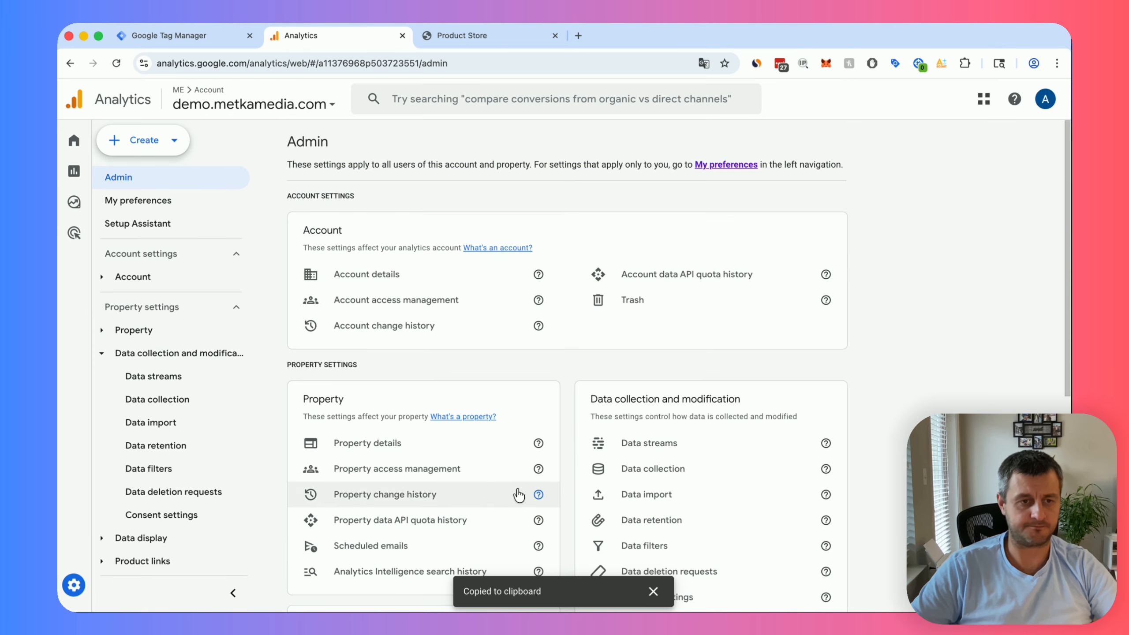
{"action": "left_click", "coordinate": [686, 448]}
{"action": "left_click", "coordinate": [719, 229]}
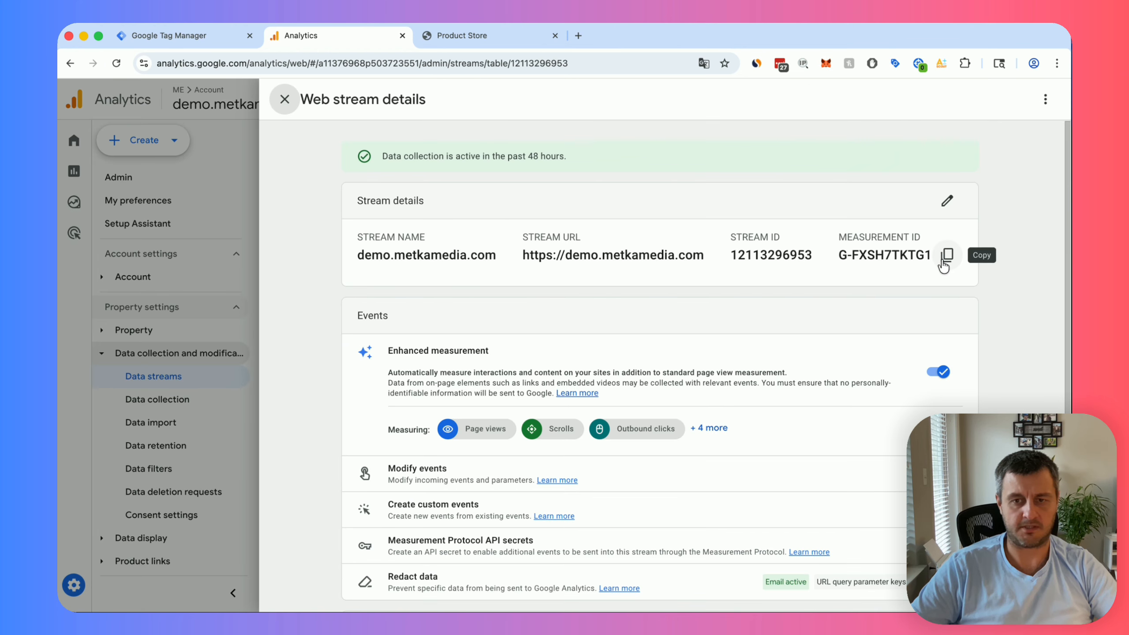
{"action": "left_click", "coordinate": [943, 263]}
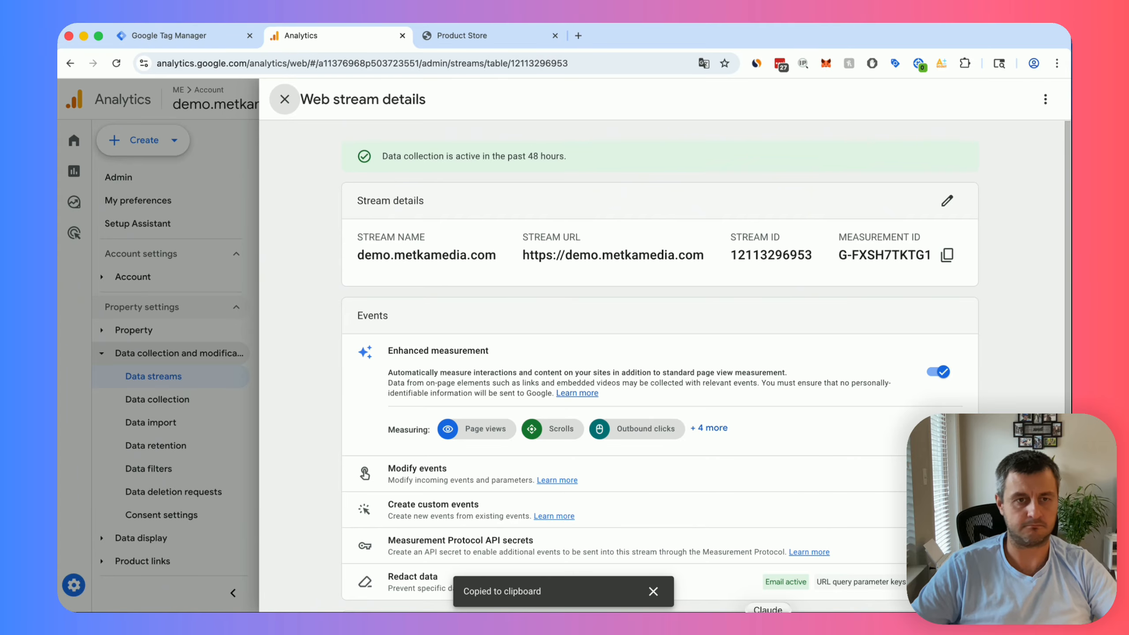
{"action": "left_click", "coordinate": [767, 620]}
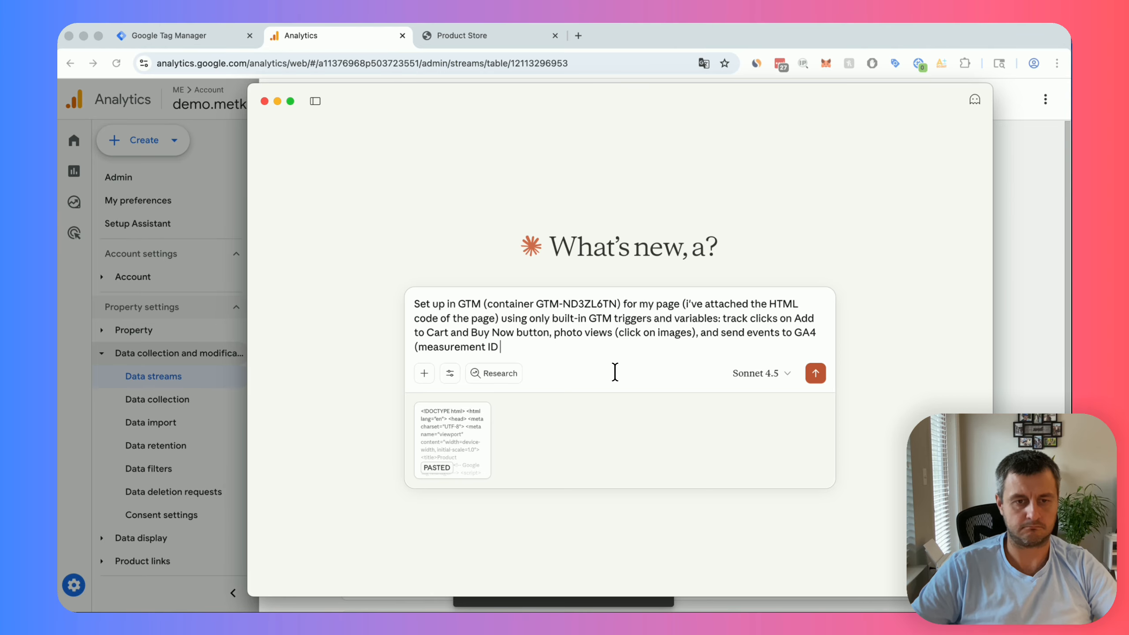
{"action": "key", "text": "super+v"}
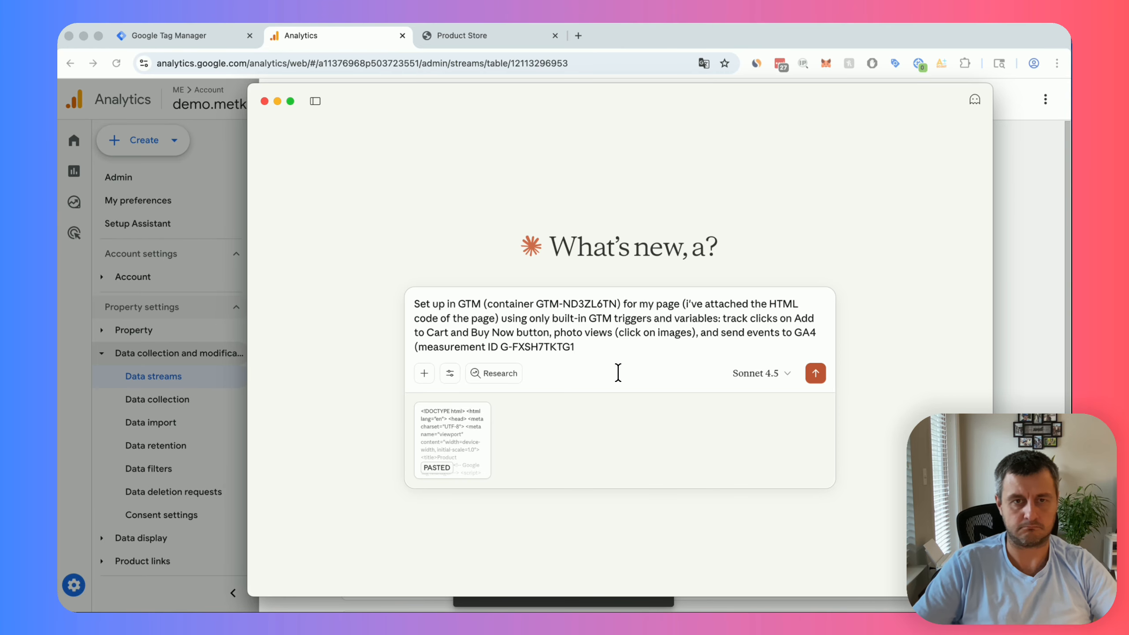
{"action": "type", "text": ")"}
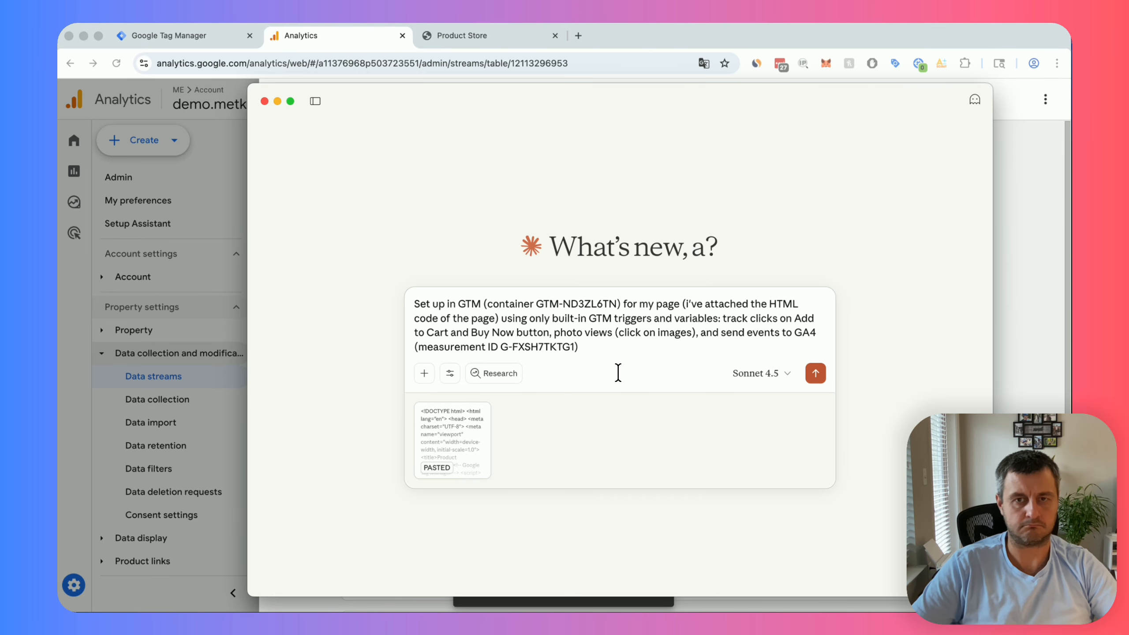
Finish the prompt with "with product data (name, price) that needs to be extracted from DOM elements." and send it
{"action": "type", "text": " with product"}
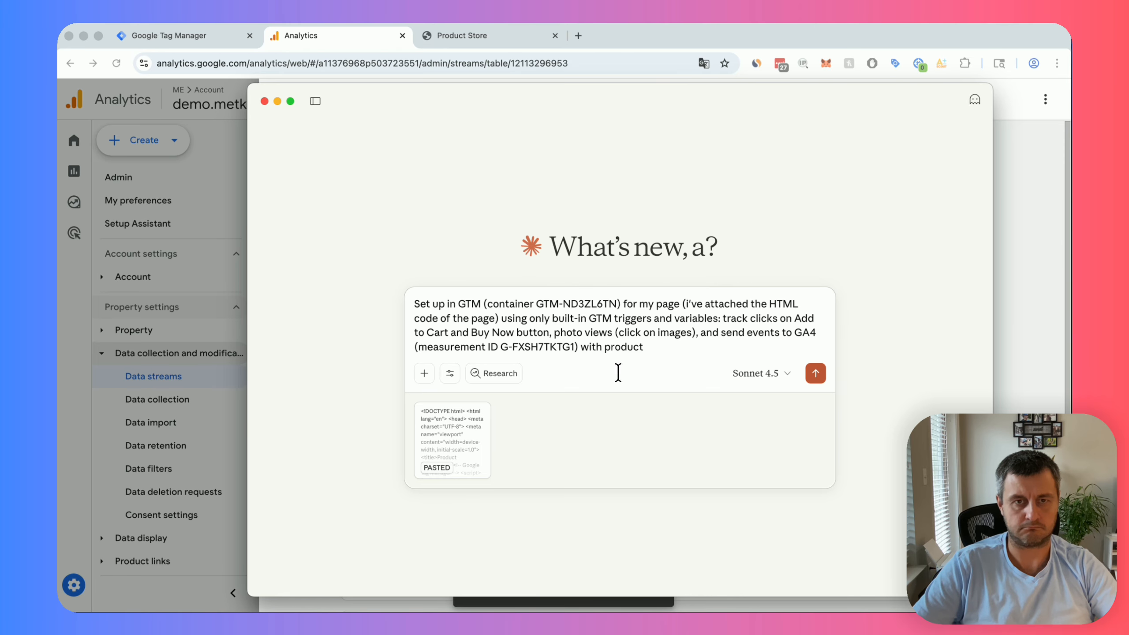
{"action": "type", "text": "ata (name, pri"}
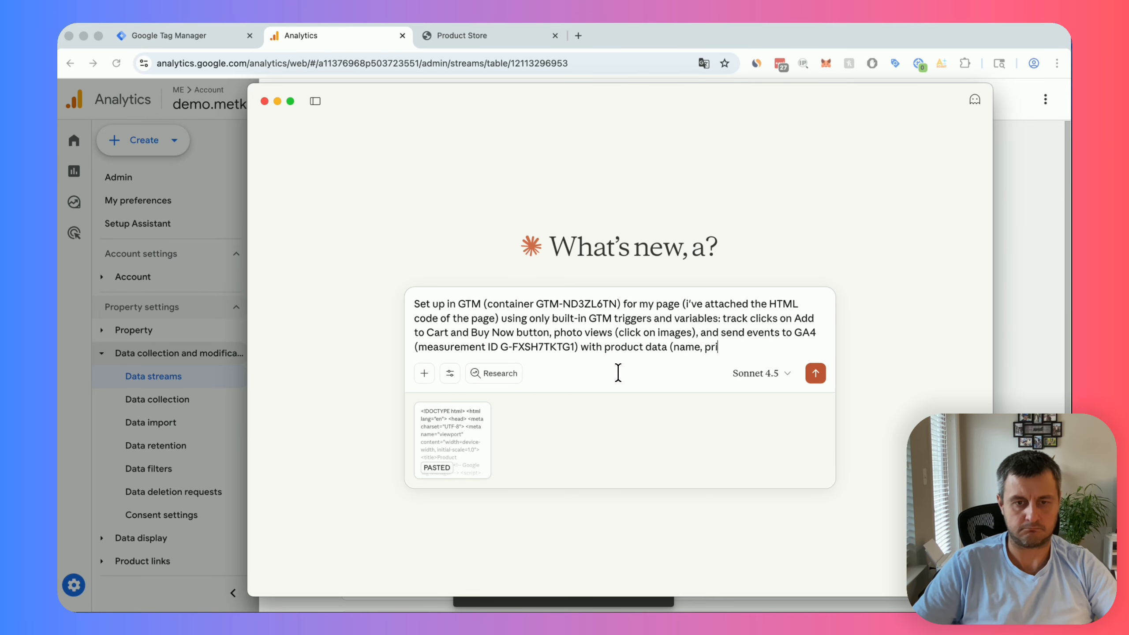
{"action": "type", "text": "ce) that need"}
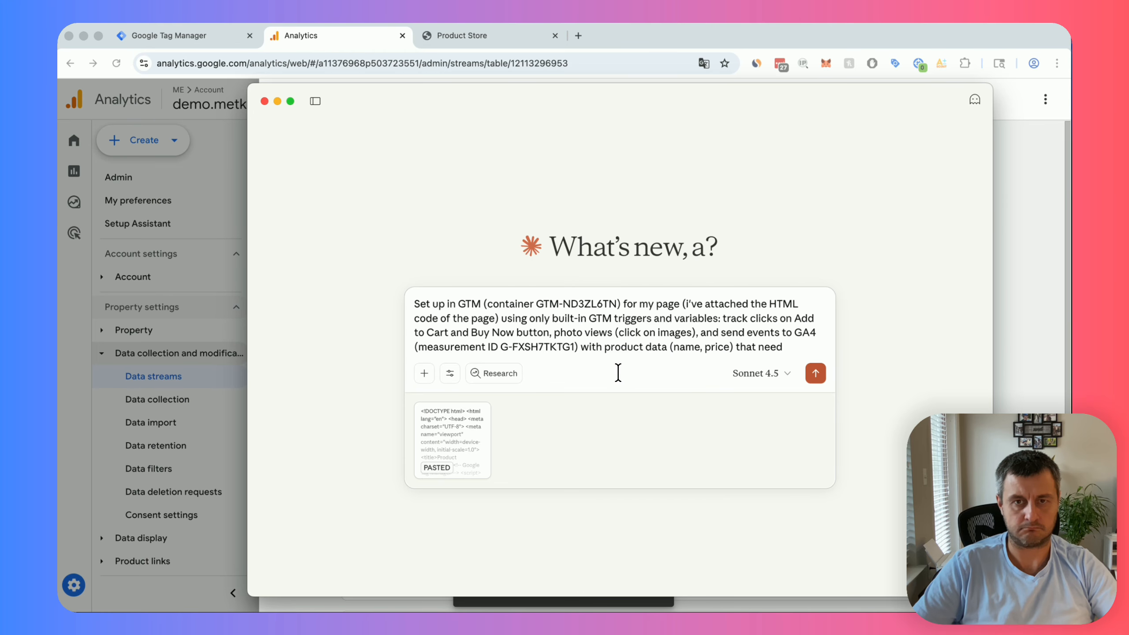
{"action": "type", "text": "s to be ect"}
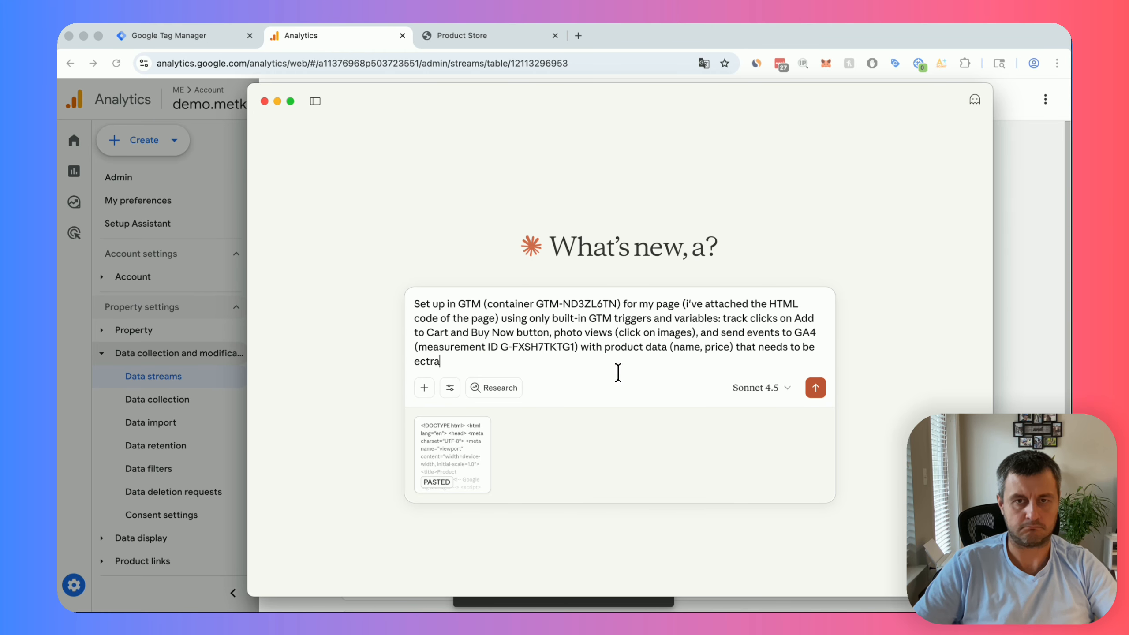
{"action": "type", "text": "racted from DOM"}
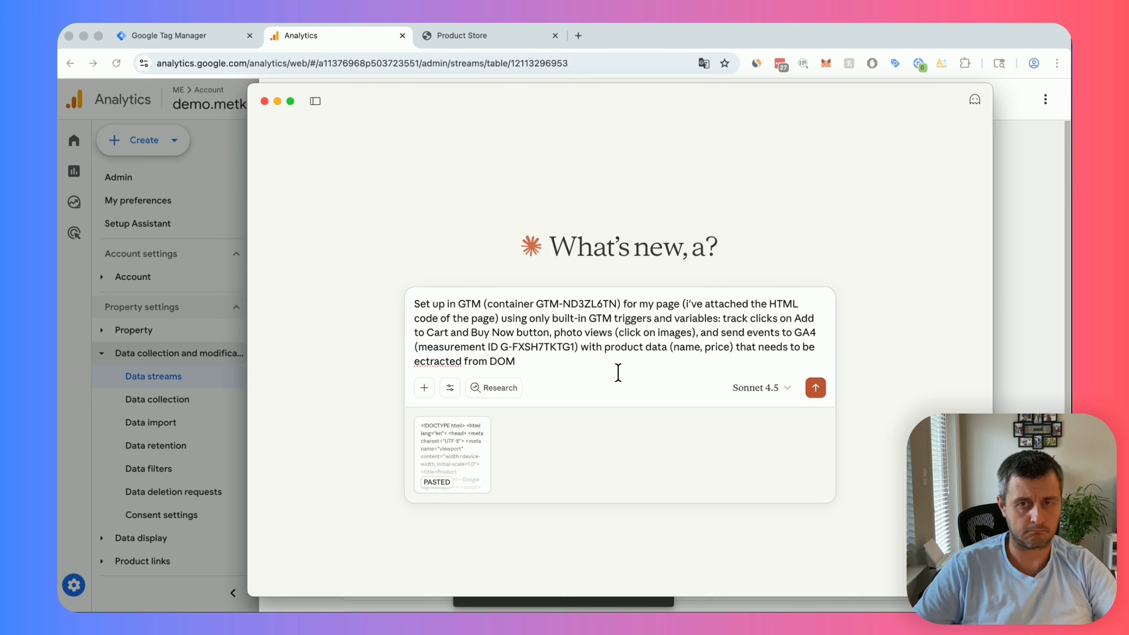
{"action": "key", "text": "BackSpace"}
{"action": "type", "text": "x"}
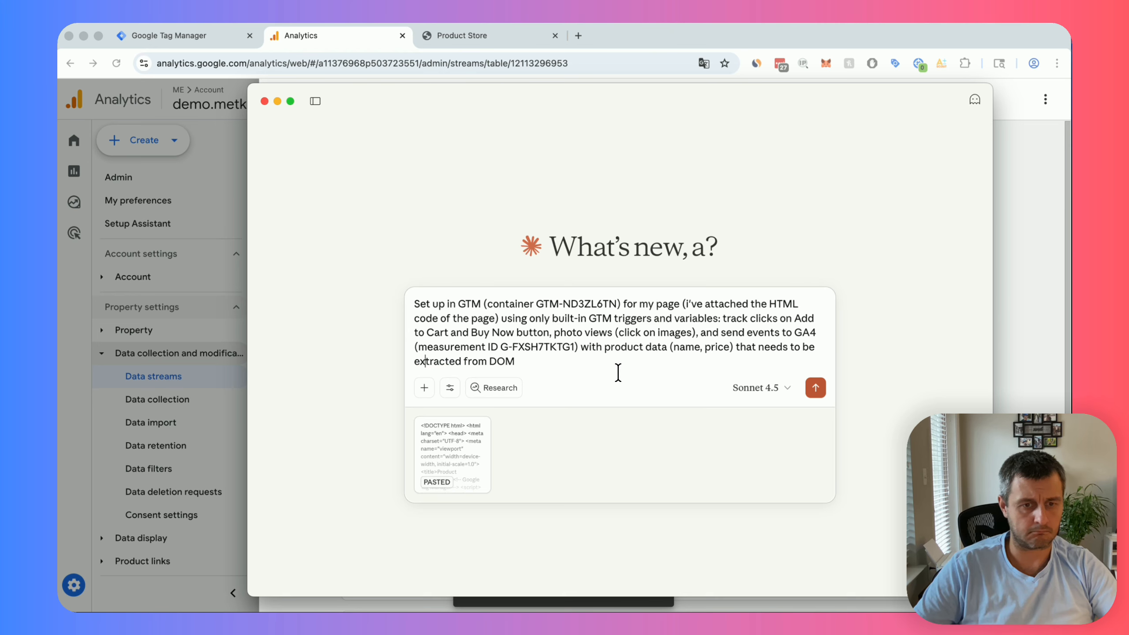
{"action": "type", "text": "elements"}
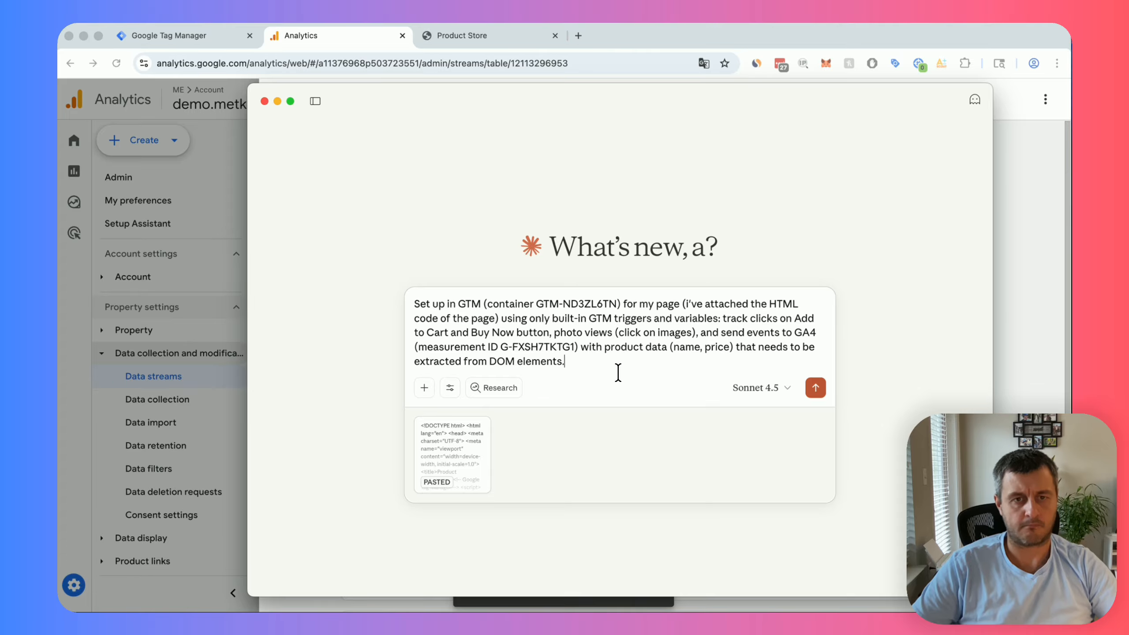
{"action": "type", "text": "."}
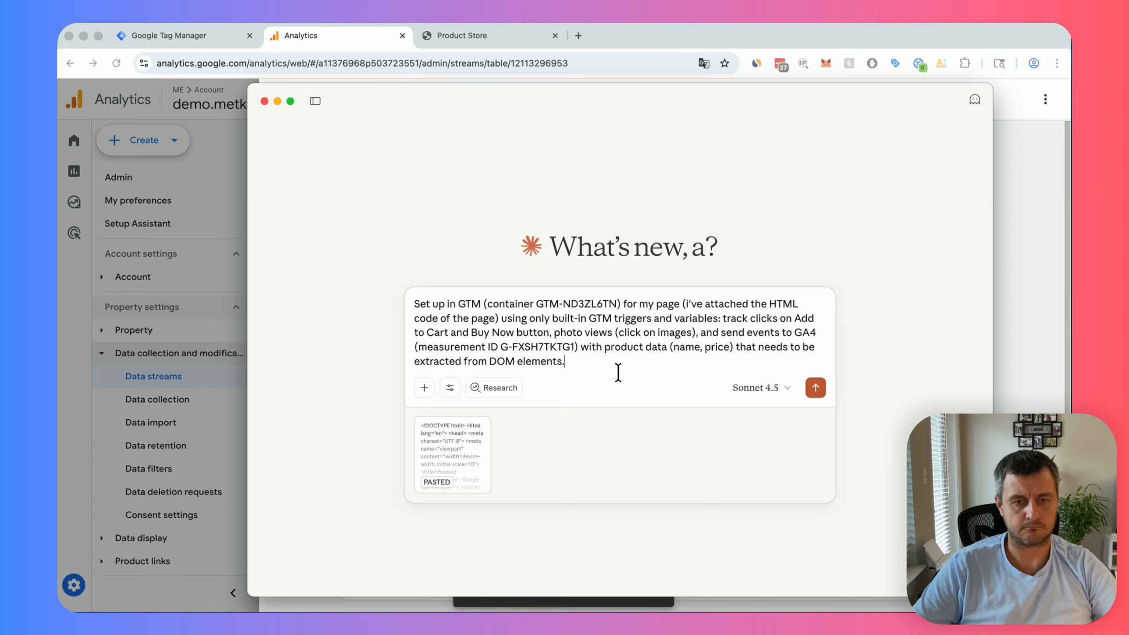
{"action": "key", "text": "Return"}
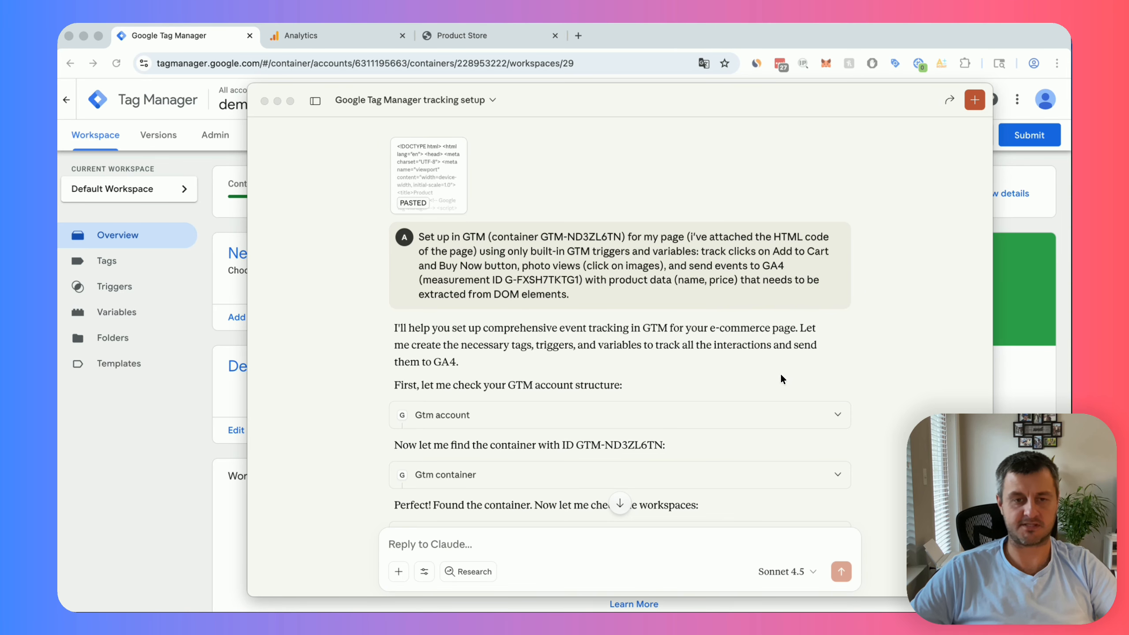
Read through Claude's response on the tracking setup, from the created variables, triggers and GA4 tags to the workspace details
{"action": "scroll", "coordinate": [777, 382], "scroll_direction": "down", "scroll_amount": 5}
{"action": "scroll", "coordinate": [777, 381], "scroll_direction": "down", "scroll_amount": 10}
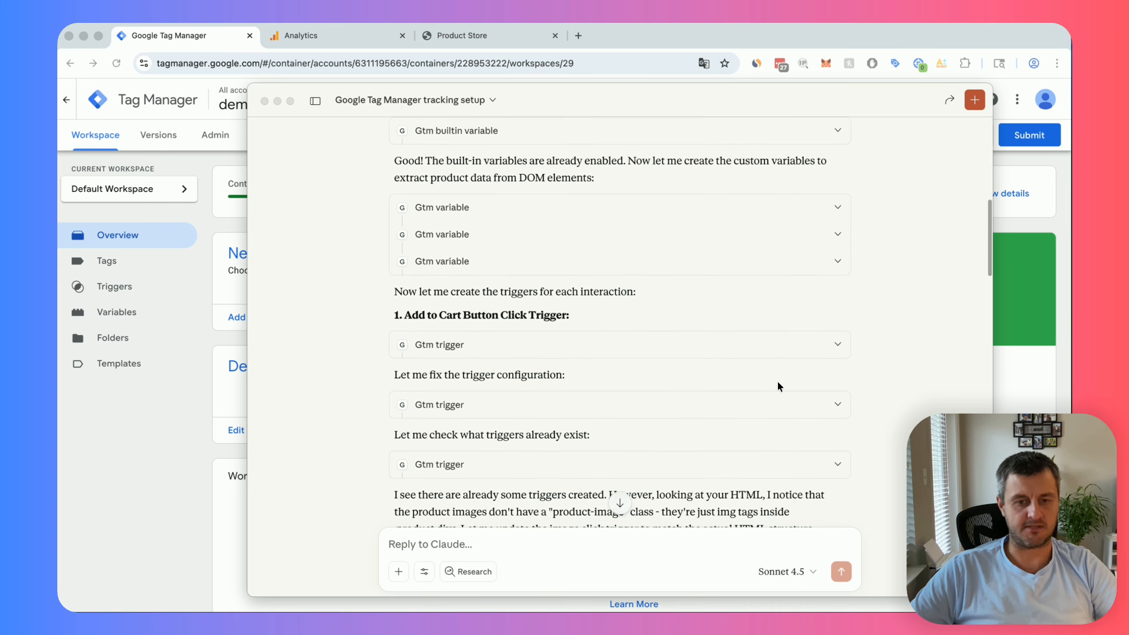
{"action": "scroll", "coordinate": [778, 381], "scroll_direction": "down", "scroll_amount": 10}
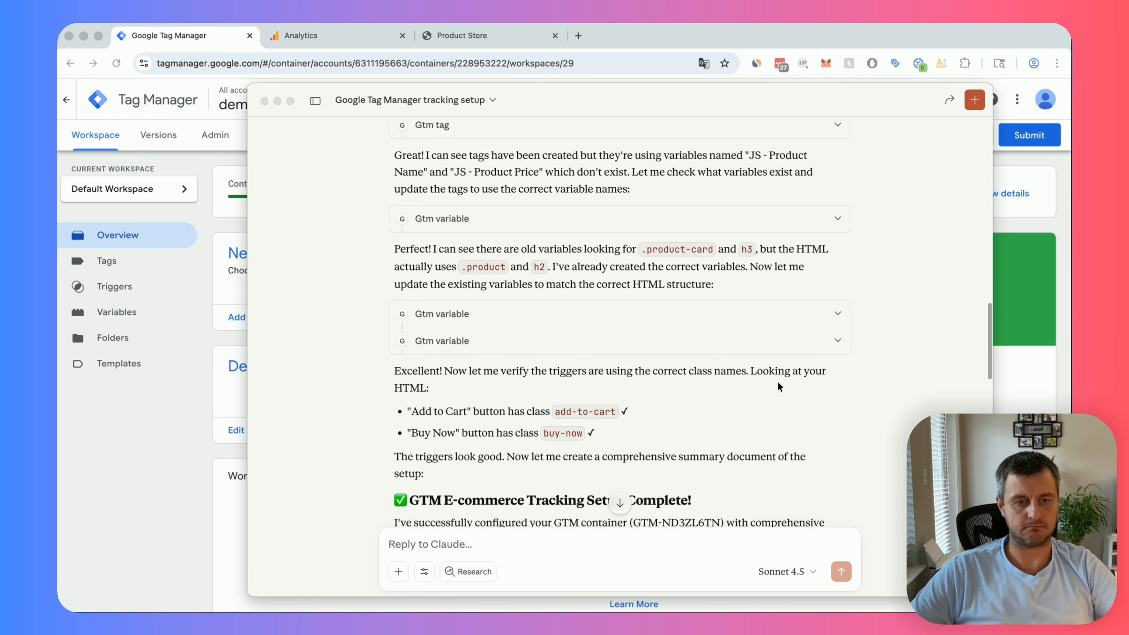
{"action": "scroll", "coordinate": [777, 387], "scroll_direction": "down", "scroll_amount": 10}
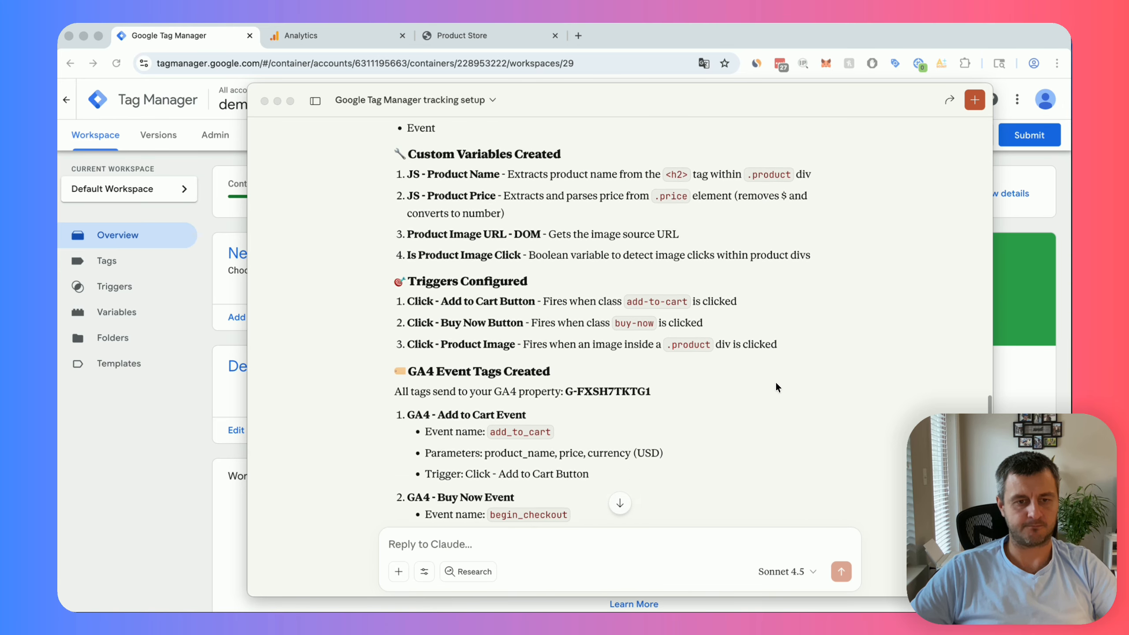
{"action": "scroll", "coordinate": [776, 387], "scroll_direction": "down", "scroll_amount": 10}
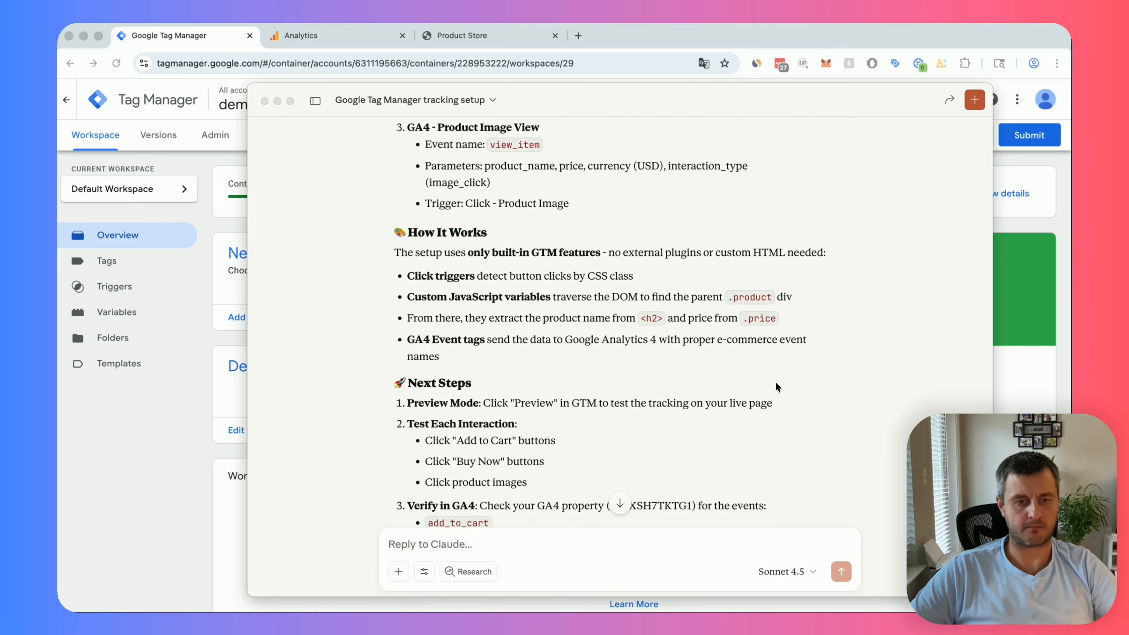
{"action": "scroll", "coordinate": [776, 386], "scroll_direction": "down", "scroll_amount": 5}
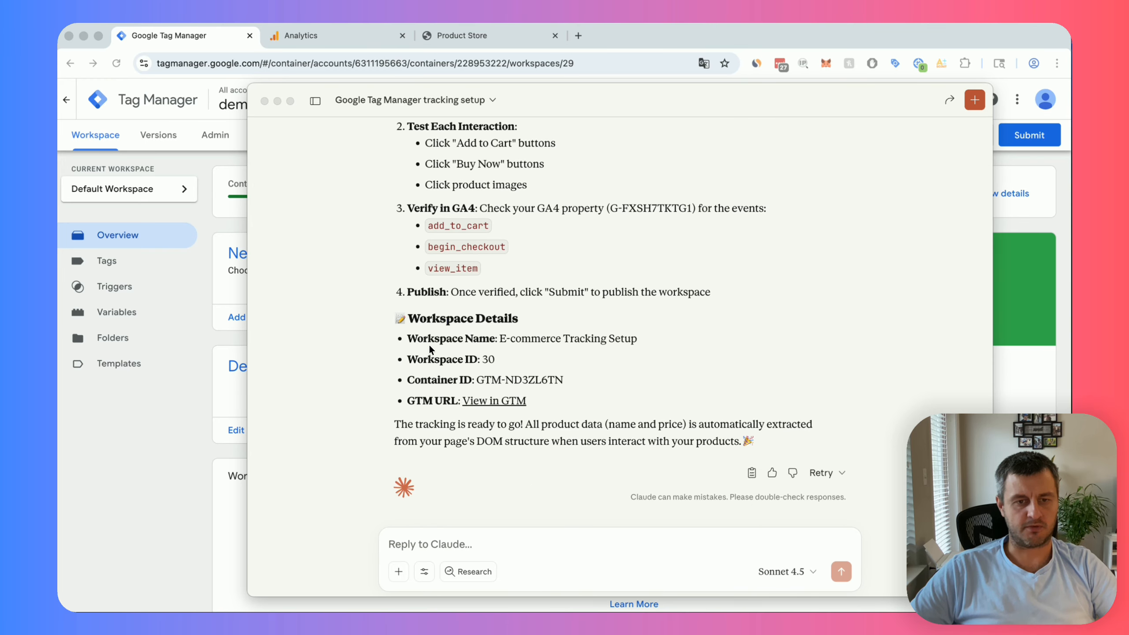
Switch to Google Tag Manager, reload the container, open the E-commerce Tracking Setup workspace and review its list of changes
{"action": "left_click", "coordinate": [194, 379]}
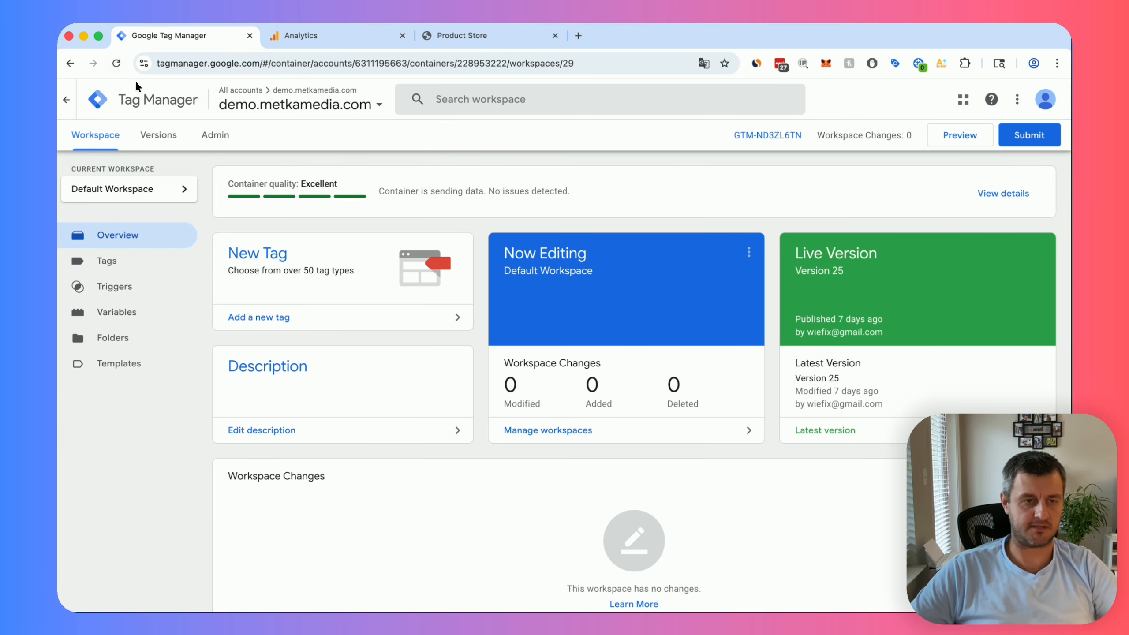
{"action": "left_click", "coordinate": [117, 64]}
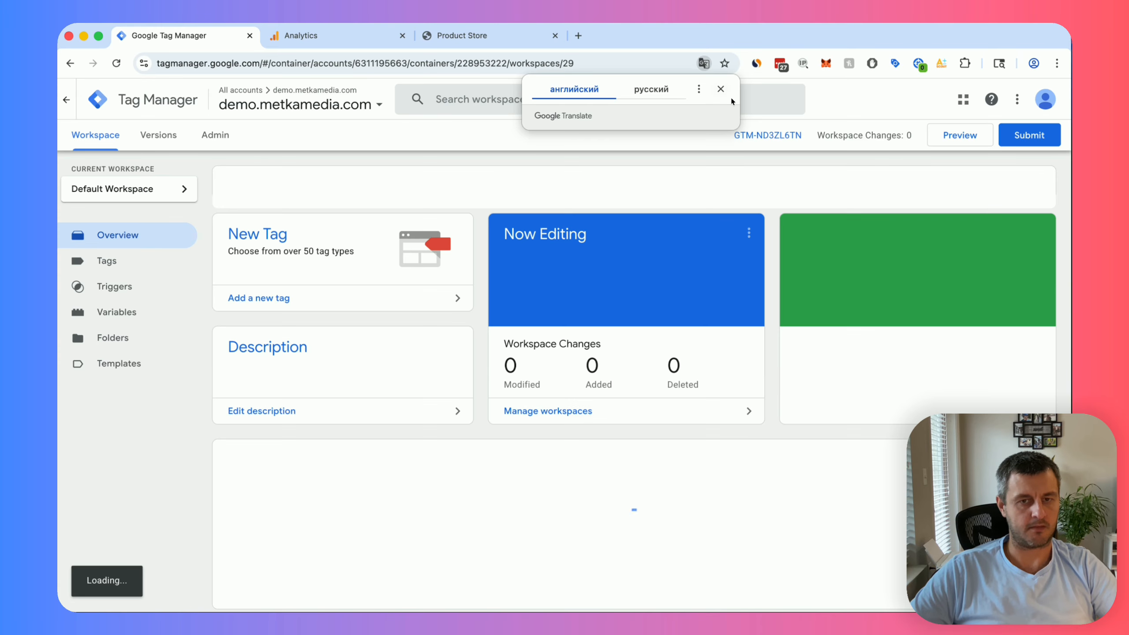
{"action": "left_click", "coordinate": [720, 89]}
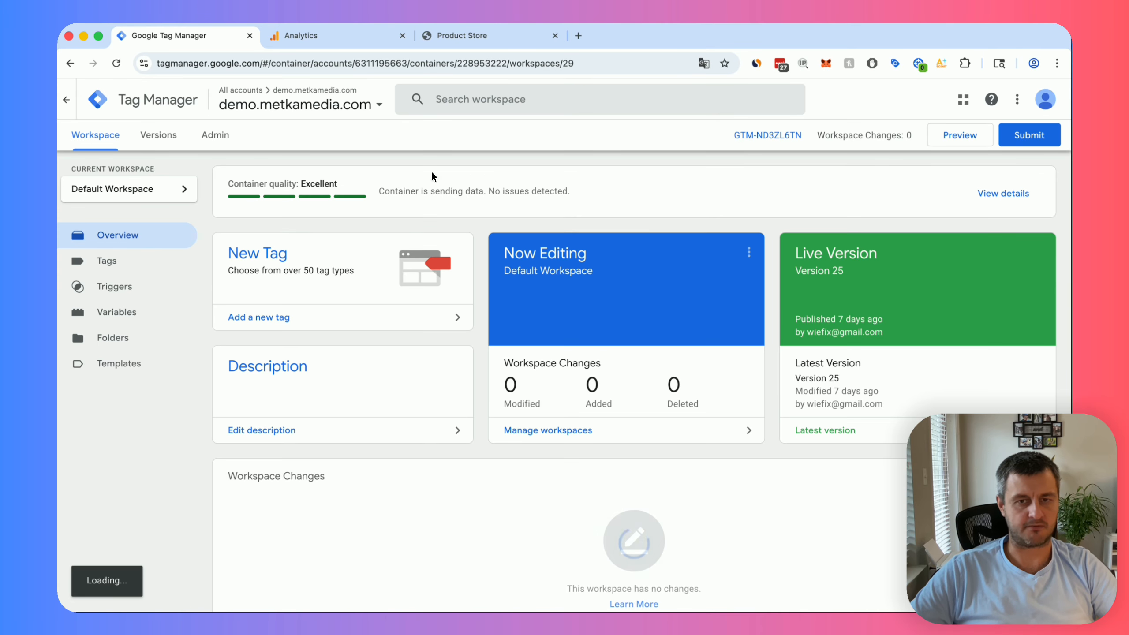
{"action": "left_click", "coordinate": [166, 195]}
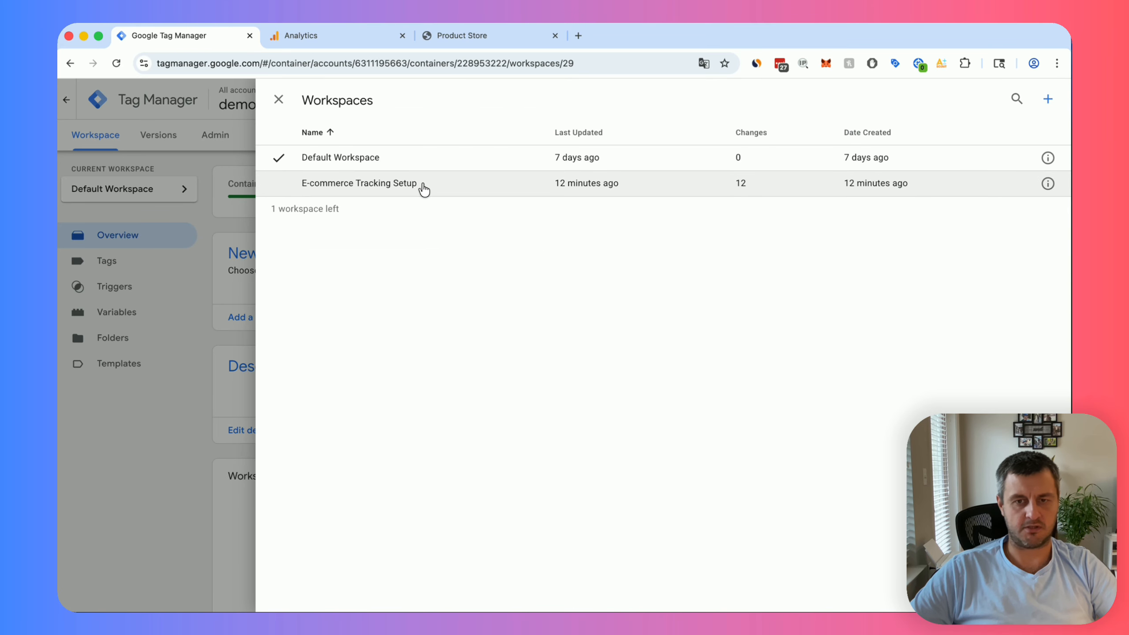
{"action": "left_click", "coordinate": [660, 187]}
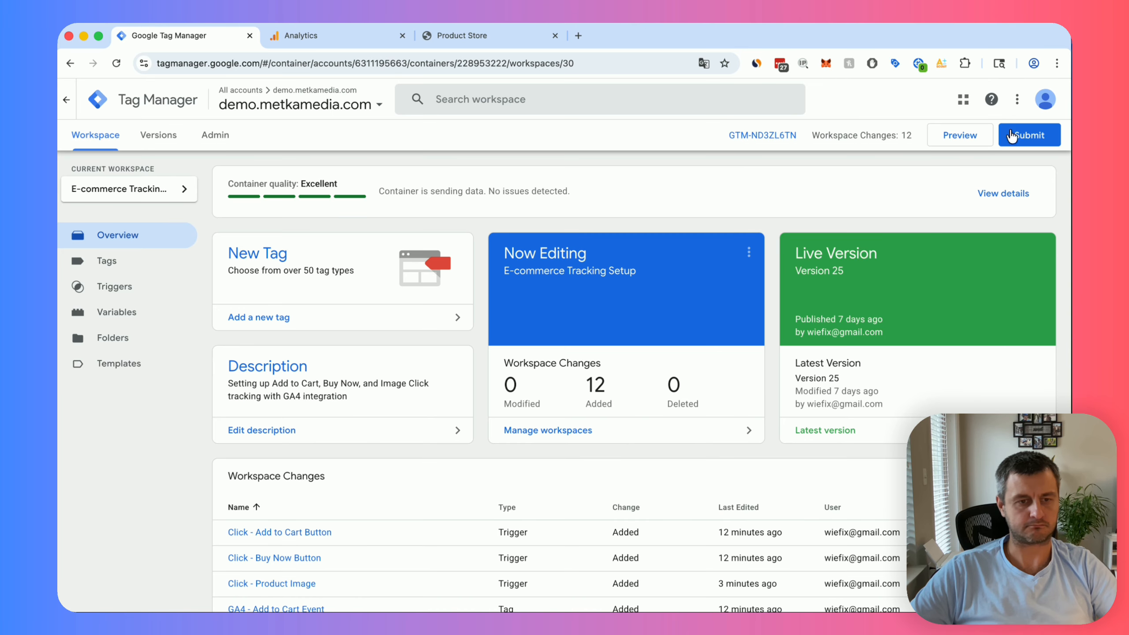
{"action": "scroll", "coordinate": [692, 540], "scroll_direction": "down", "scroll_amount": 10}
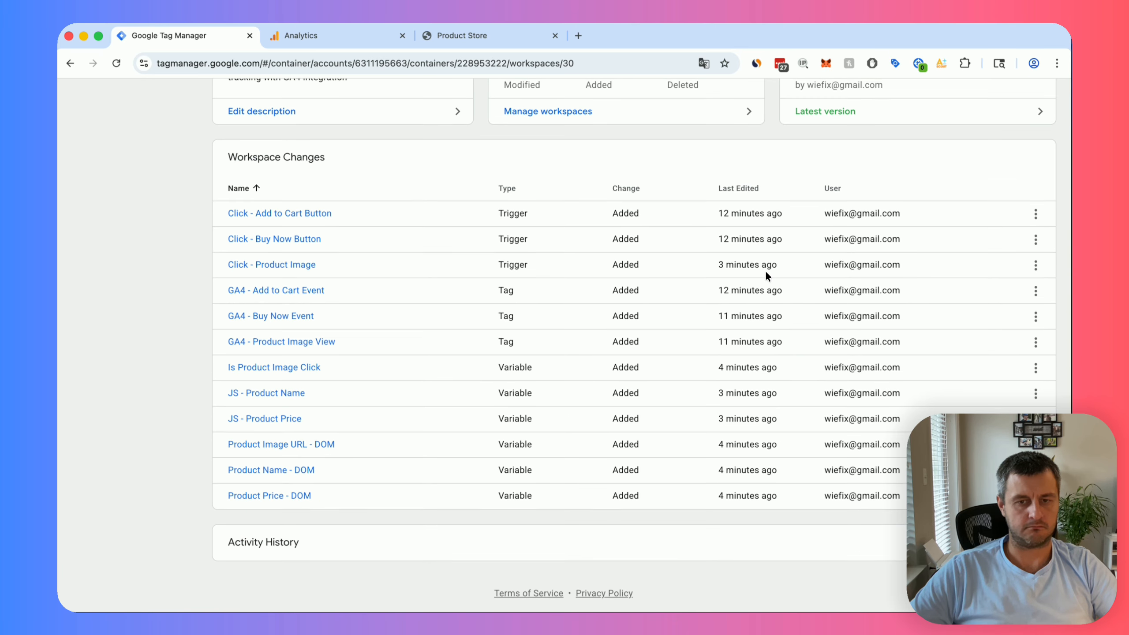
{"action": "scroll", "coordinate": [471, 383], "scroll_direction": "up", "scroll_amount": 10}
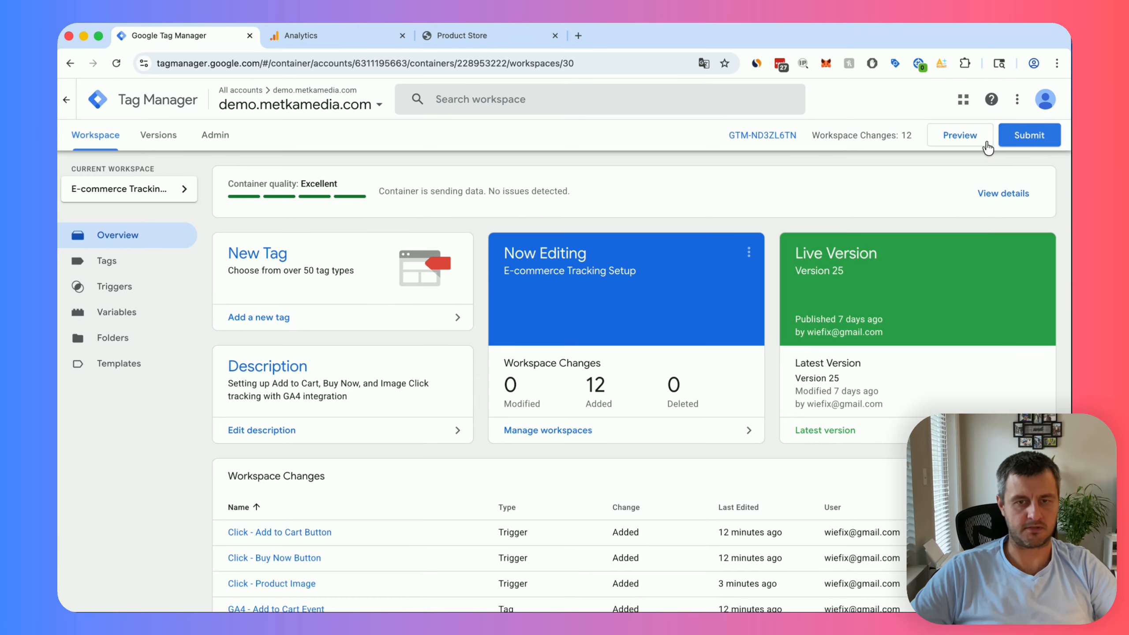
{"action": "left_click", "coordinate": [959, 143]}
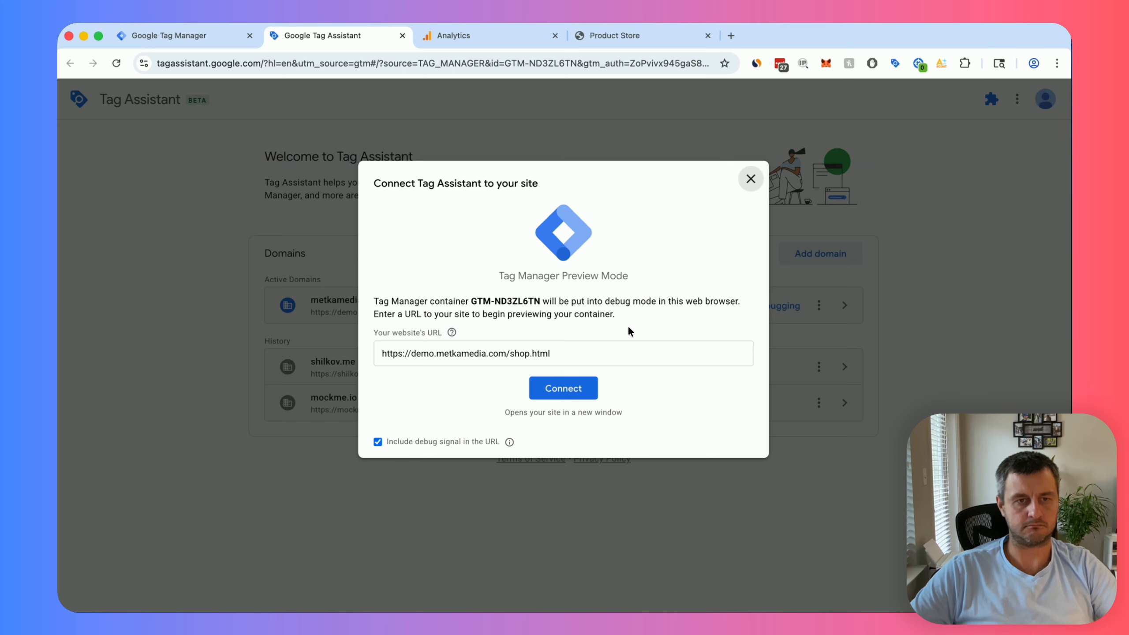
{"action": "left_click", "coordinate": [579, 388]}
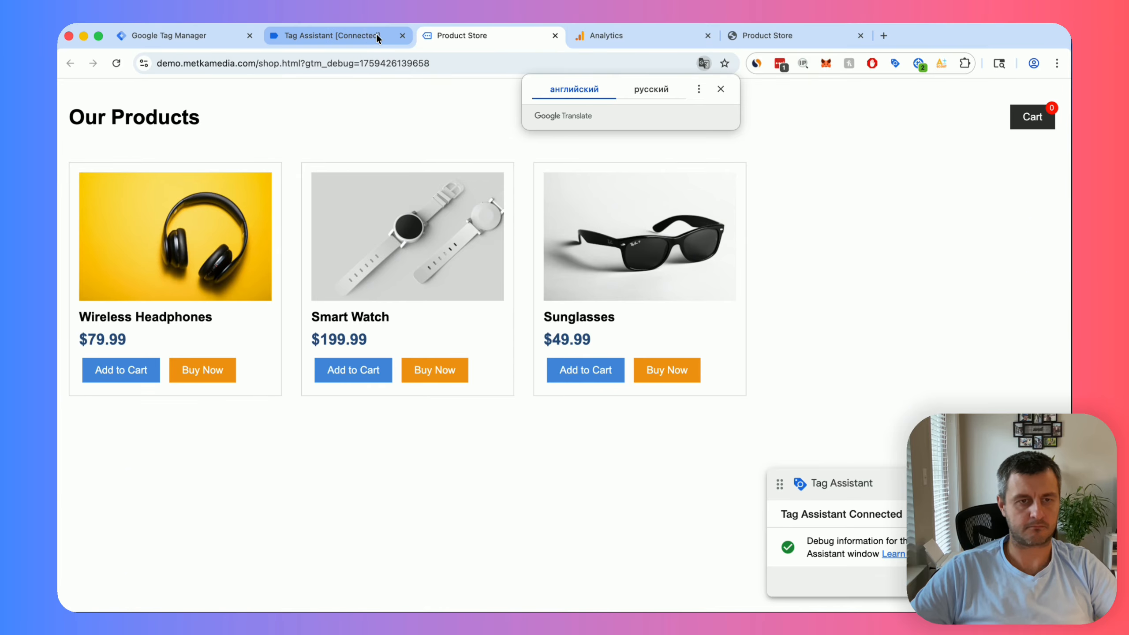
{"action": "left_click", "coordinate": [720, 90]}
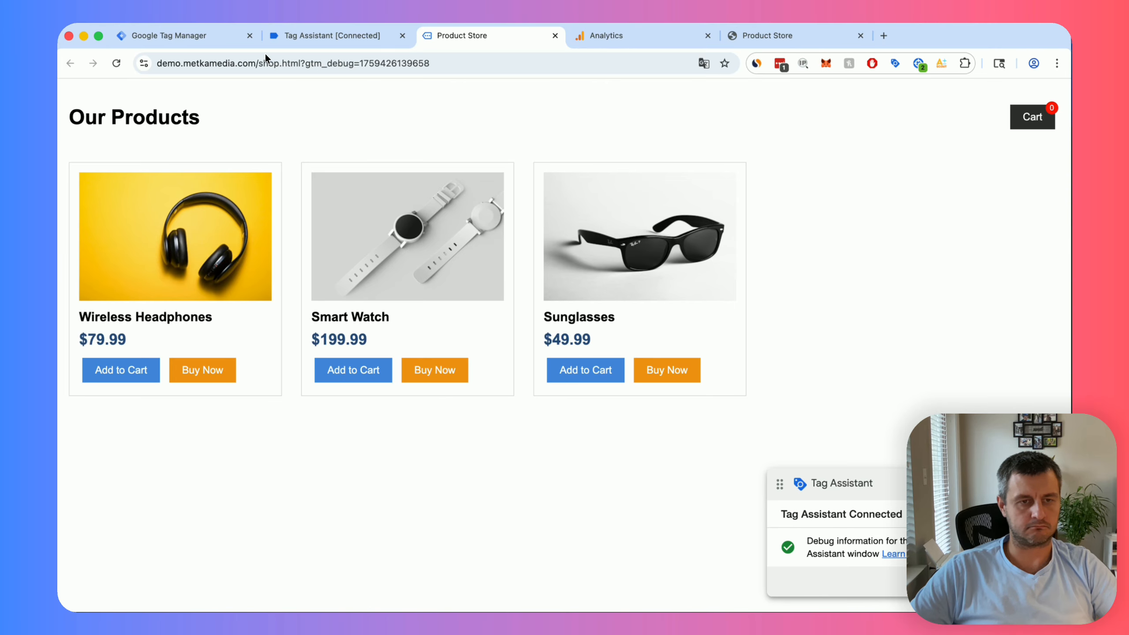
{"action": "left_click", "coordinate": [333, 36]}
{"action": "left_click", "coordinate": [564, 323]}
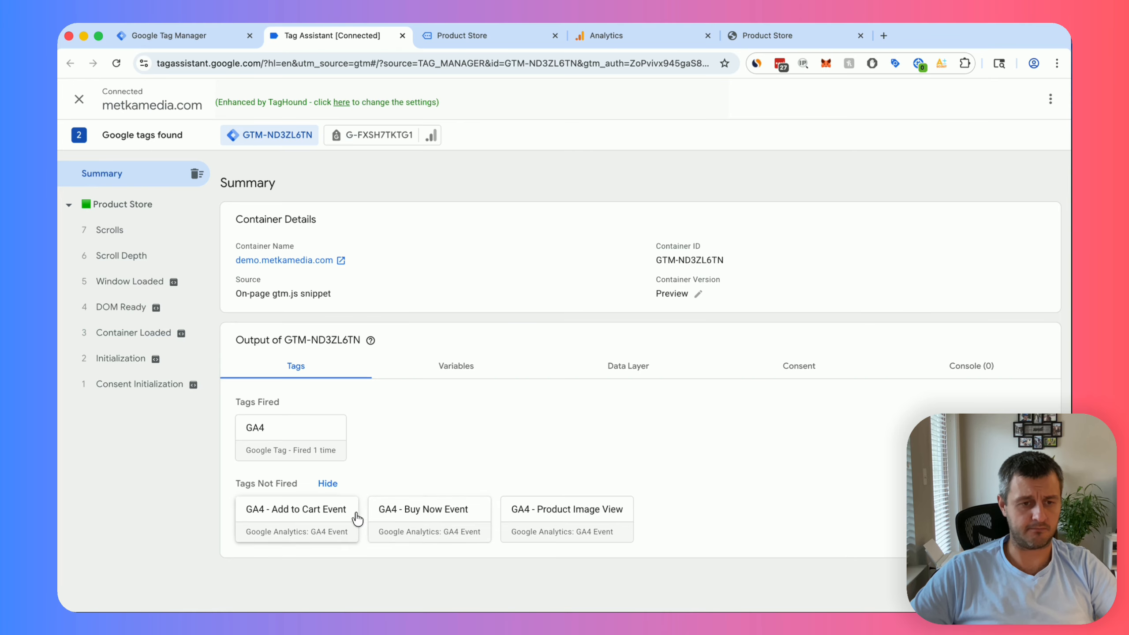
On the previewed shop, add Wireless Headphones to the cart and enlarge their photo, checking the fired tags in Tag Assistant after each action
{"action": "left_click", "coordinate": [460, 36]}
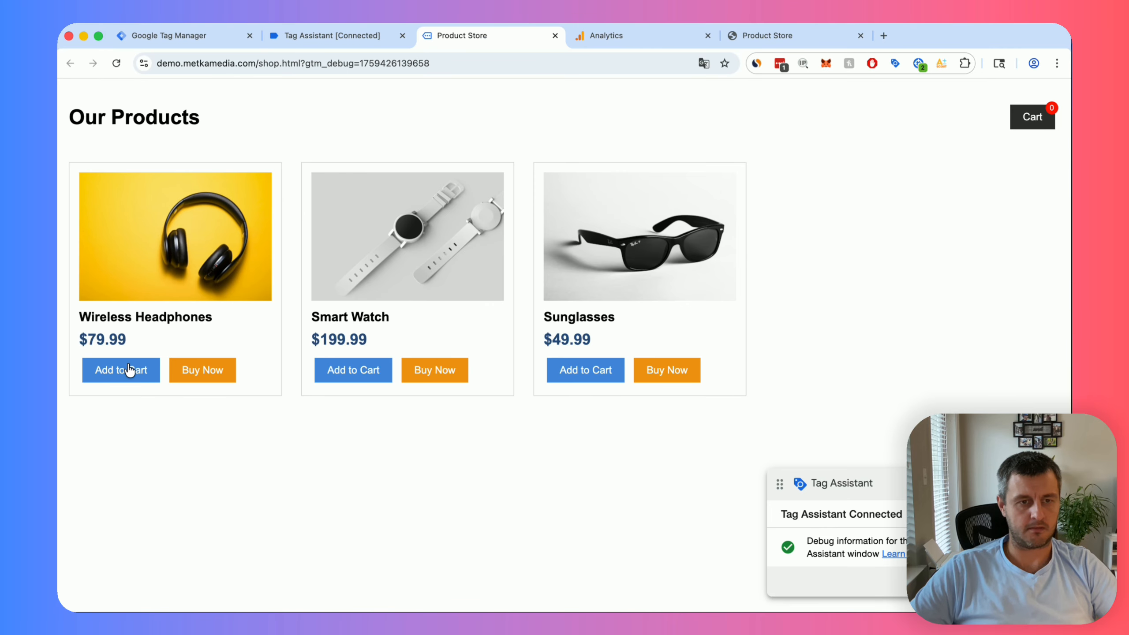
{"action": "left_click", "coordinate": [354, 40]}
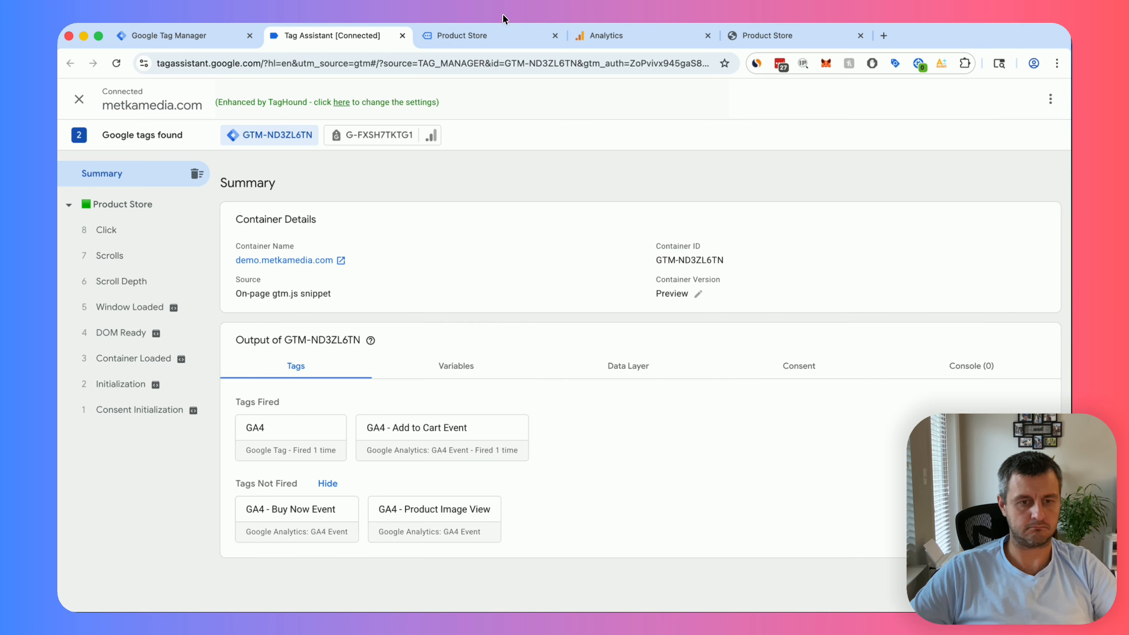
{"action": "left_click", "coordinate": [496, 35]}
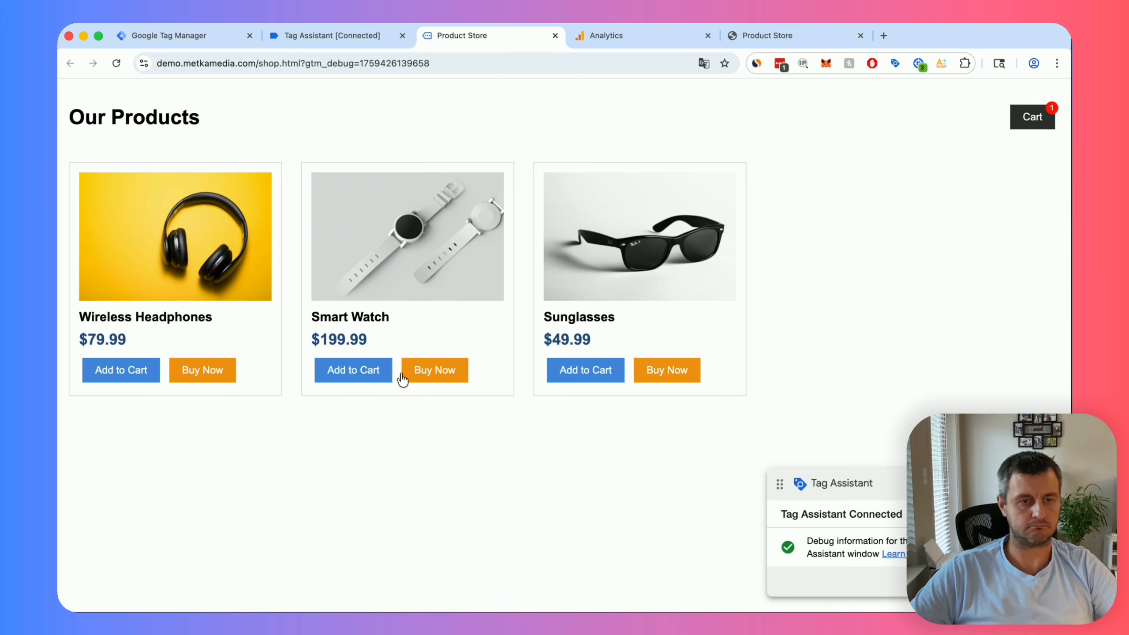
{"action": "left_click", "coordinate": [212, 241]}
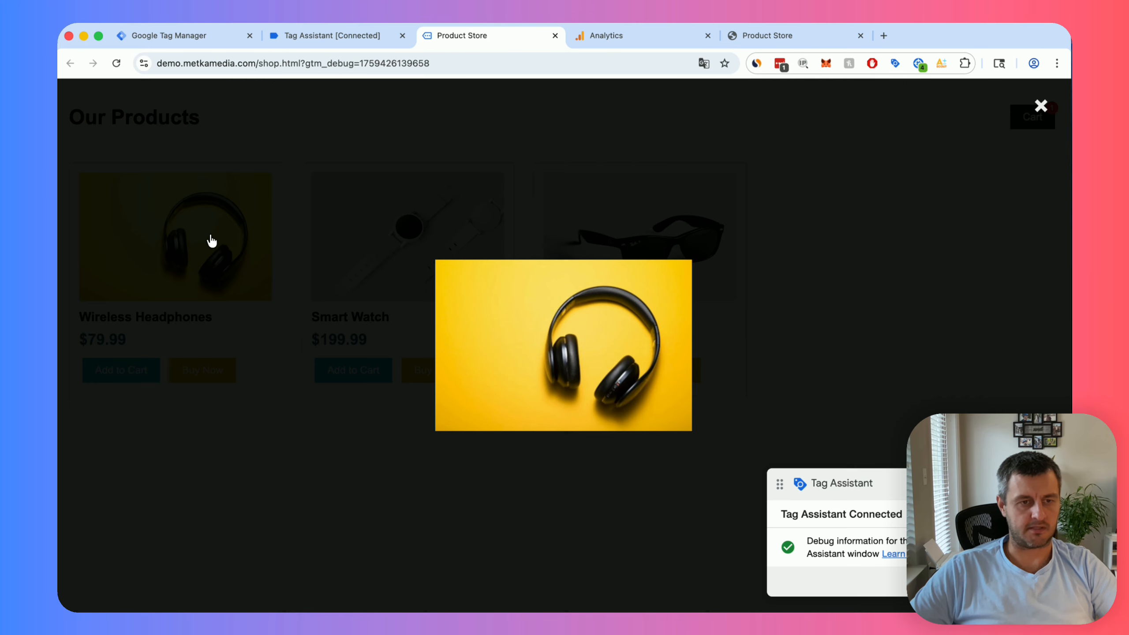
{"action": "left_click", "coordinate": [701, 229]}
{"action": "left_click", "coordinate": [335, 36]}
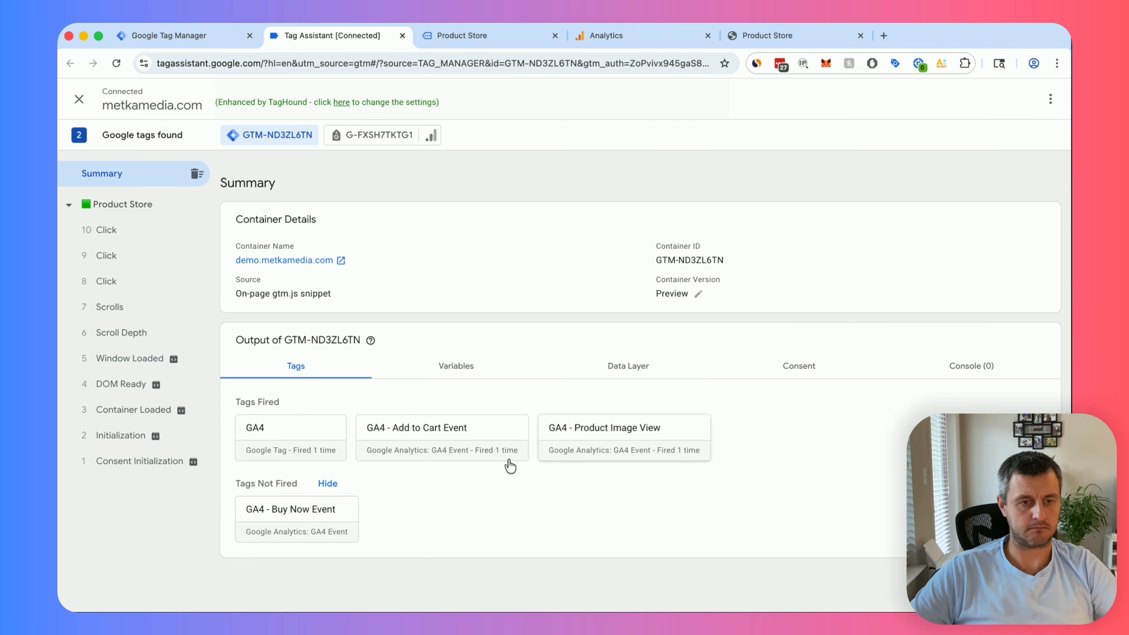
Trigger Buy Now for the Sunglasses on the previewed shop and check the fired tags in Tag Assistant
{"action": "left_click", "coordinate": [481, 36]}
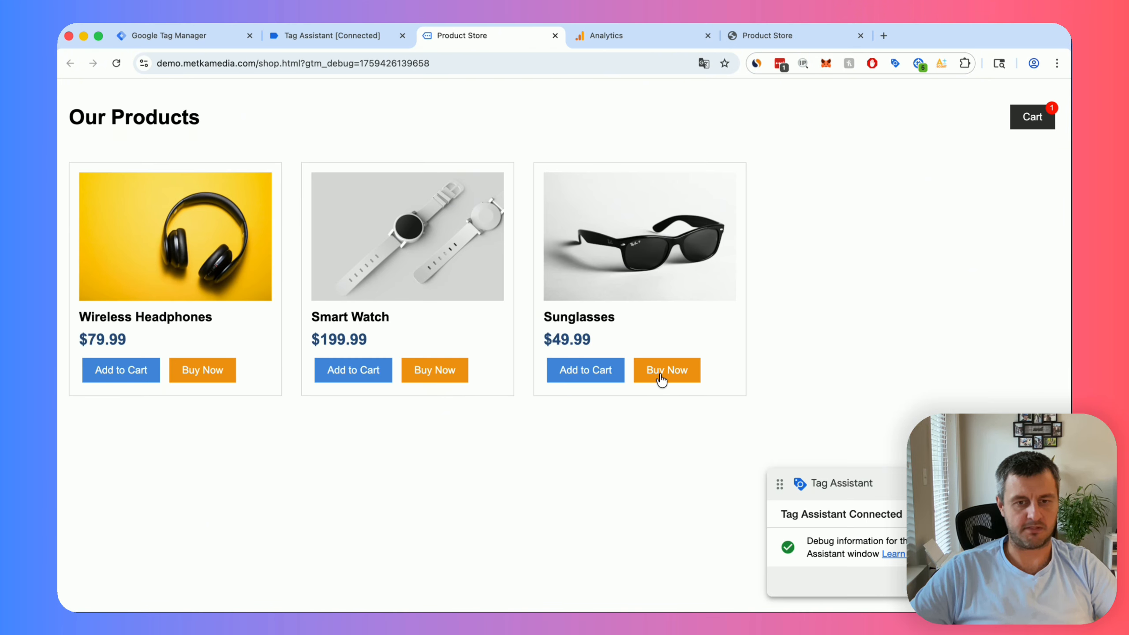
{"action": "left_click", "coordinate": [645, 369]}
{"action": "left_click", "coordinate": [335, 36]}
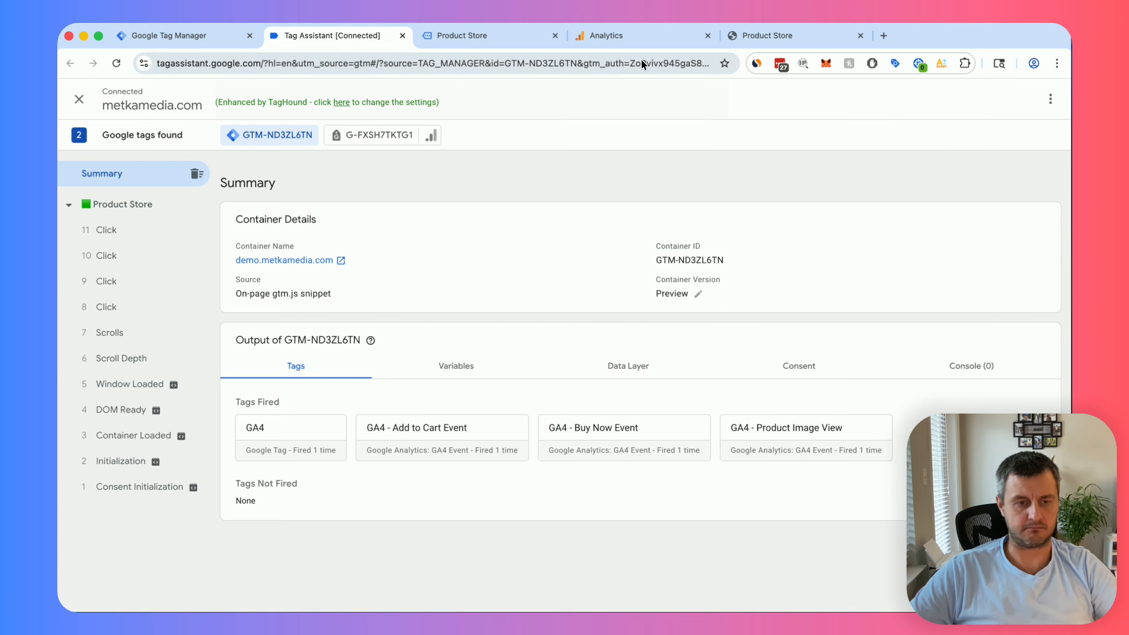
Switch to Google Analytics, leave the web stream details and open DebugView from the property's admin settings
{"action": "left_click", "coordinate": [660, 35]}
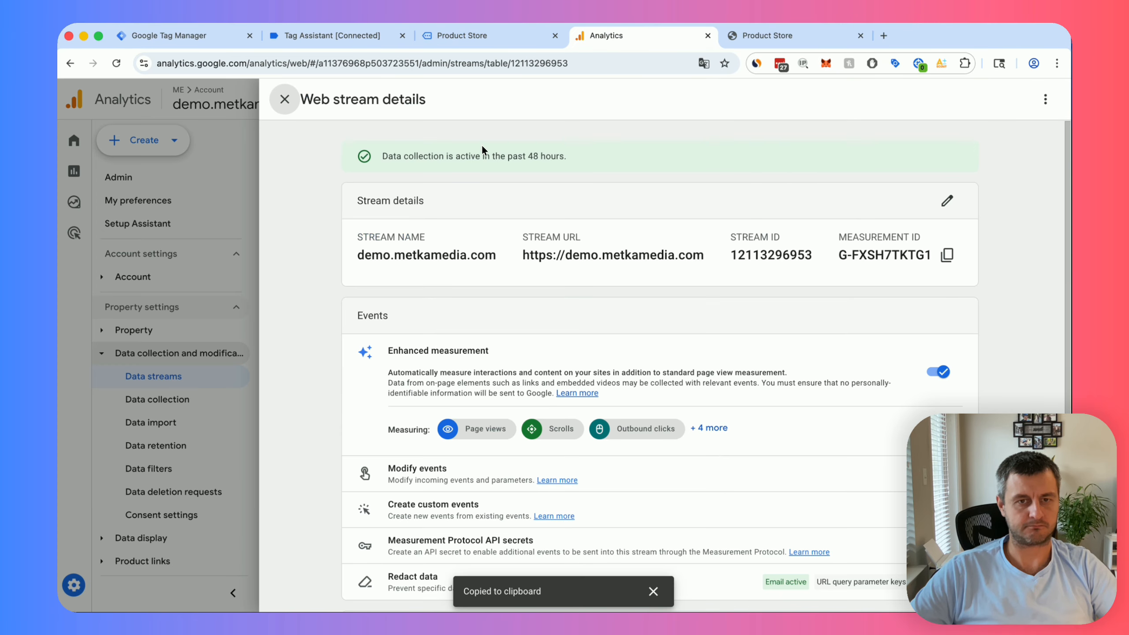
{"action": "left_click", "coordinate": [183, 375]}
{"action": "mouse_move", "coordinate": [88, 189]}
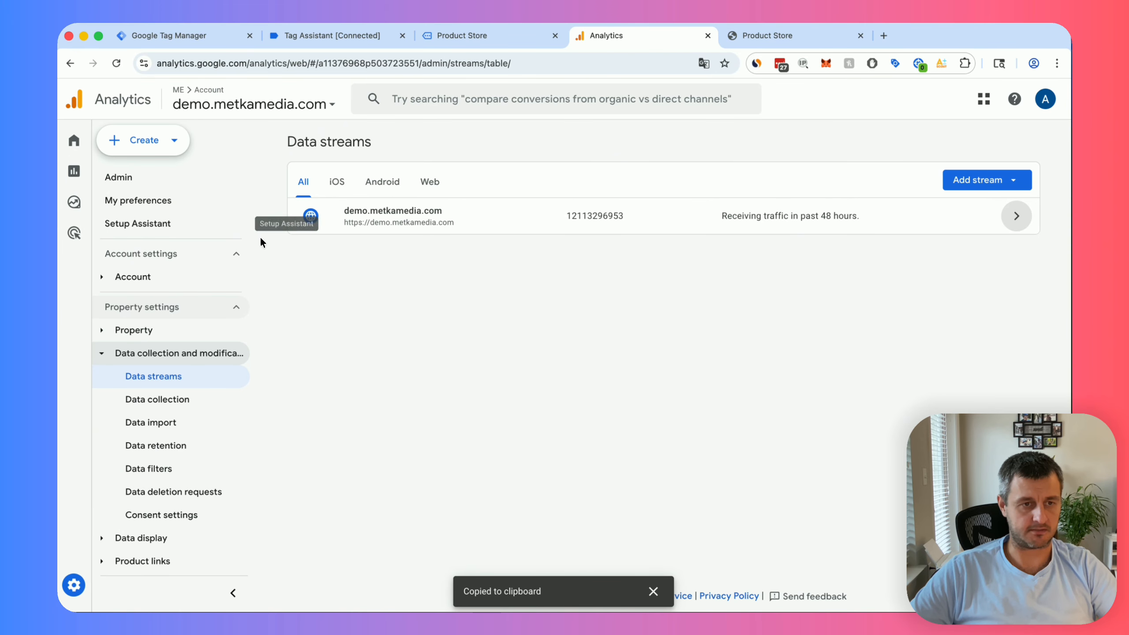
{"action": "scroll", "coordinate": [201, 476], "scroll_direction": "down", "scroll_amount": 1}
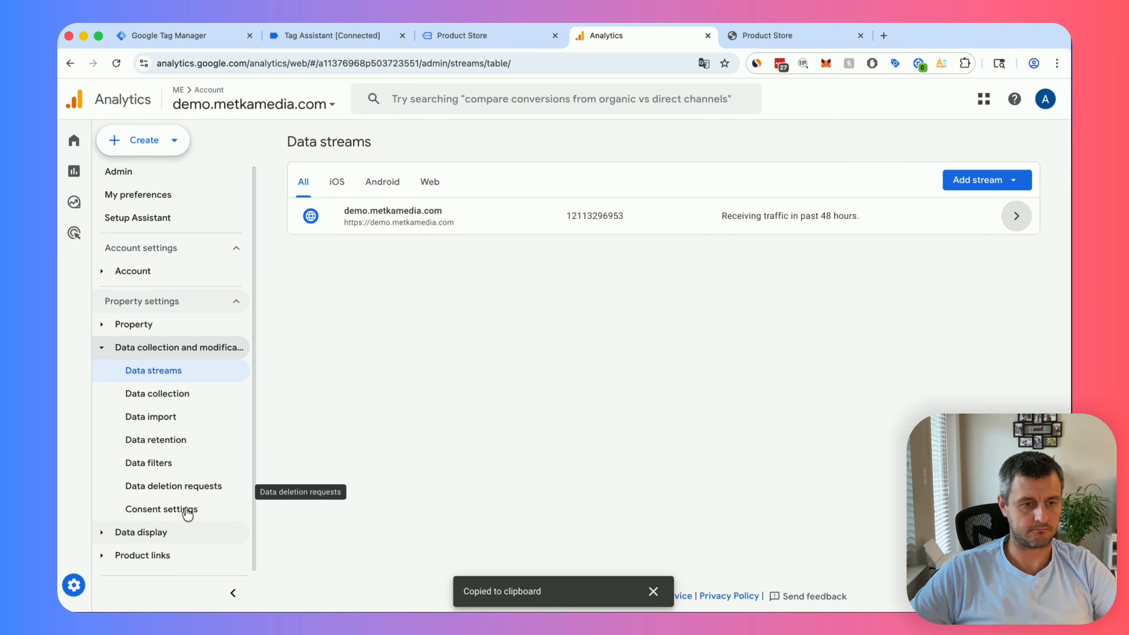
{"action": "left_click", "coordinate": [138, 177]}
{"action": "scroll", "coordinate": [311, 391], "scroll_direction": "down", "scroll_amount": 2}
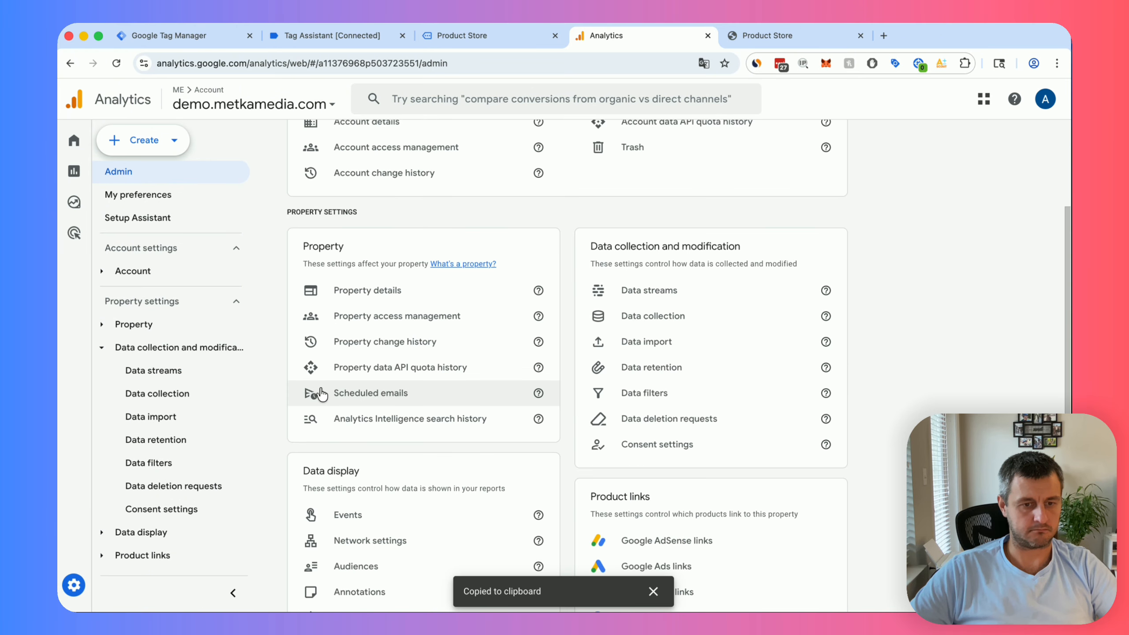
{"action": "scroll", "coordinate": [321, 393], "scroll_direction": "down", "scroll_amount": 5}
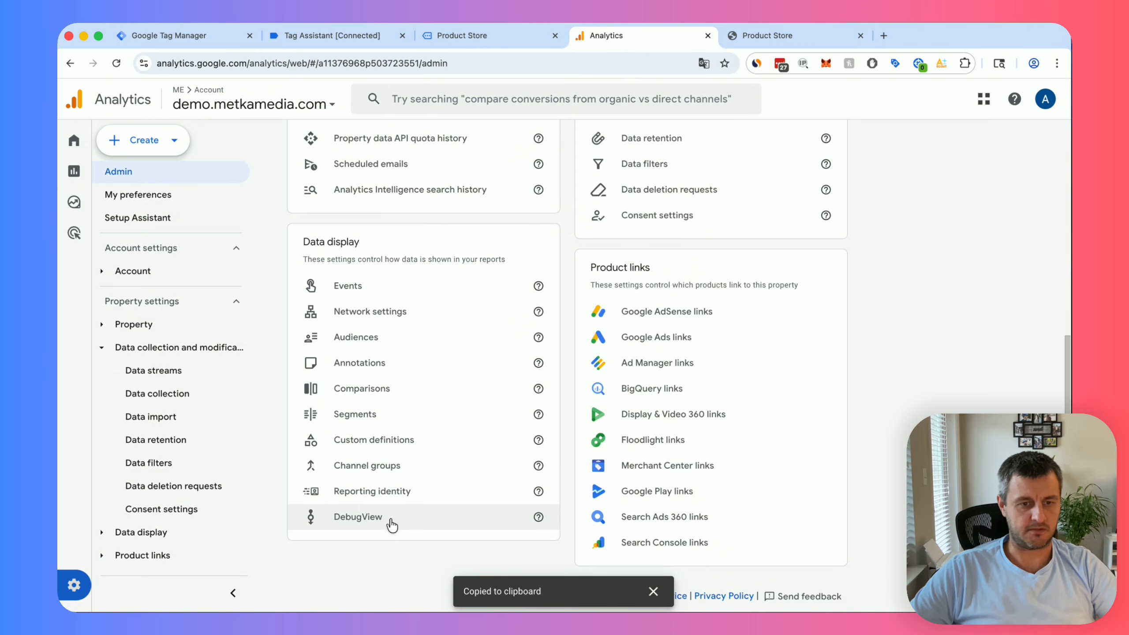
{"action": "left_click", "coordinate": [357, 516]}
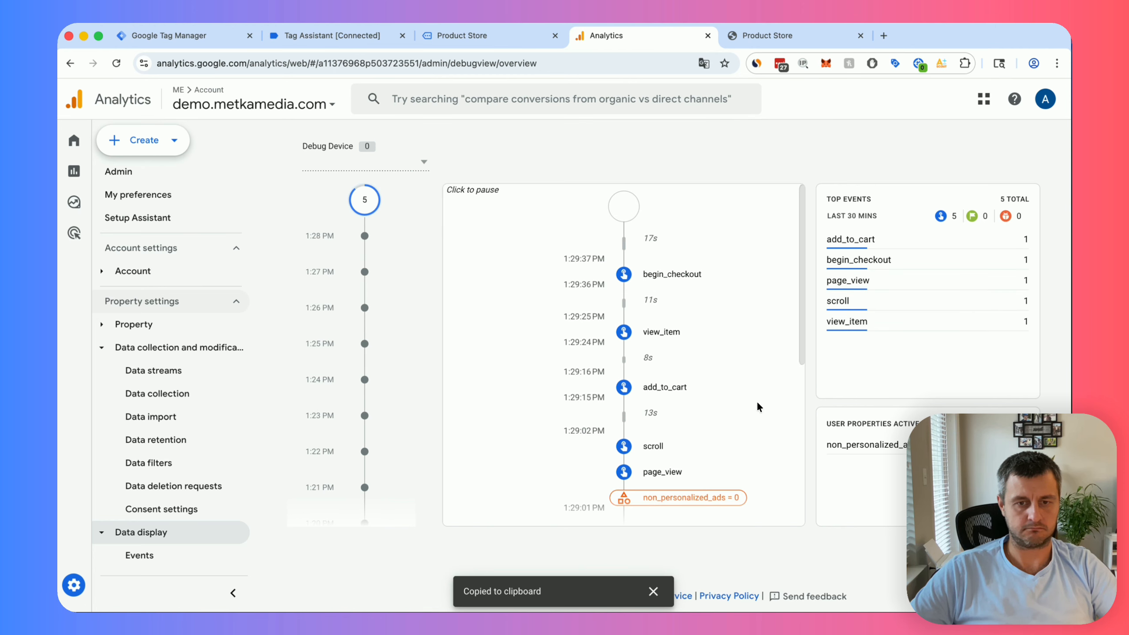
Pause the DebugView event stream and inspect the product_name and price parameters of the add_to_cart event
{"action": "left_click", "coordinate": [712, 381]}
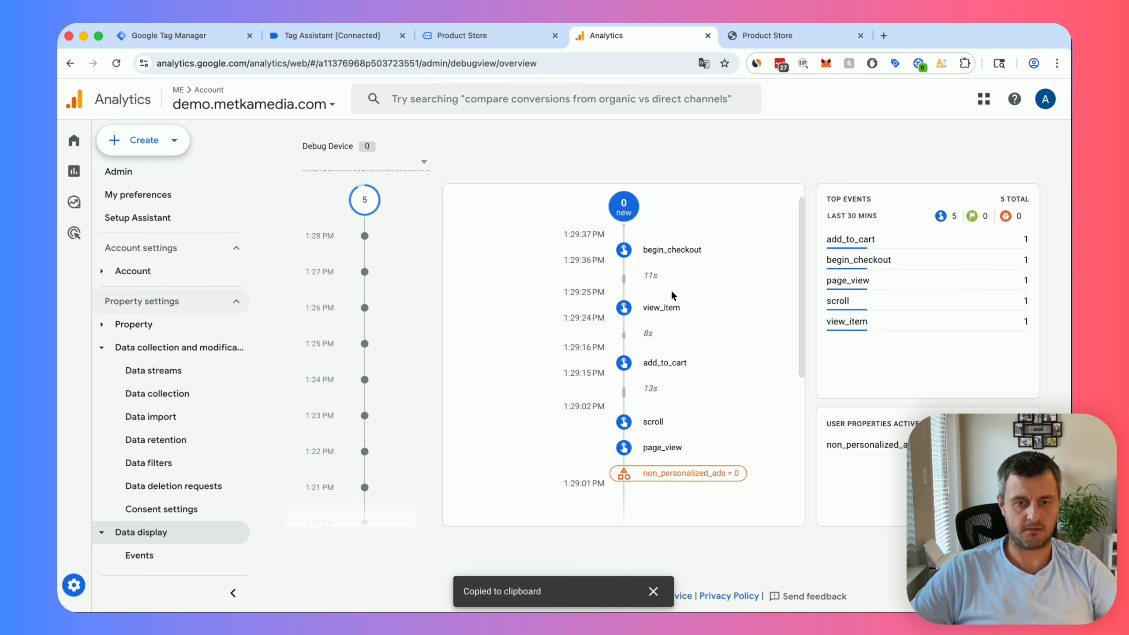
{"action": "scroll", "coordinate": [680, 326], "scroll_direction": "down", "scroll_amount": 1}
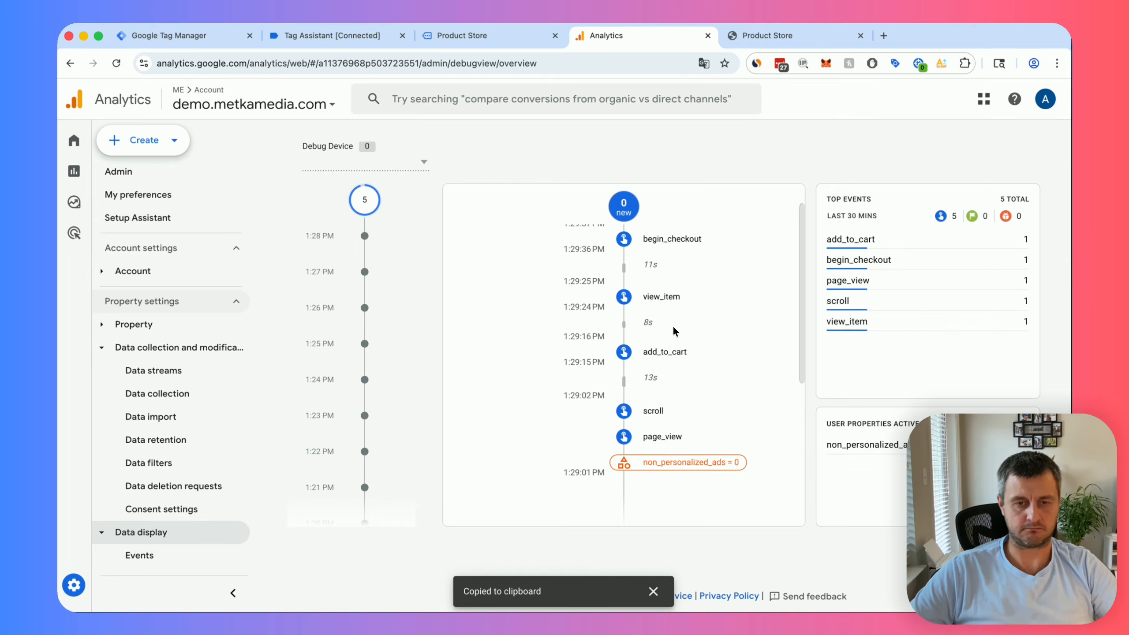
{"action": "scroll", "coordinate": [673, 325], "scroll_direction": "up", "scroll_amount": 2}
{"action": "left_click", "coordinate": [669, 390]}
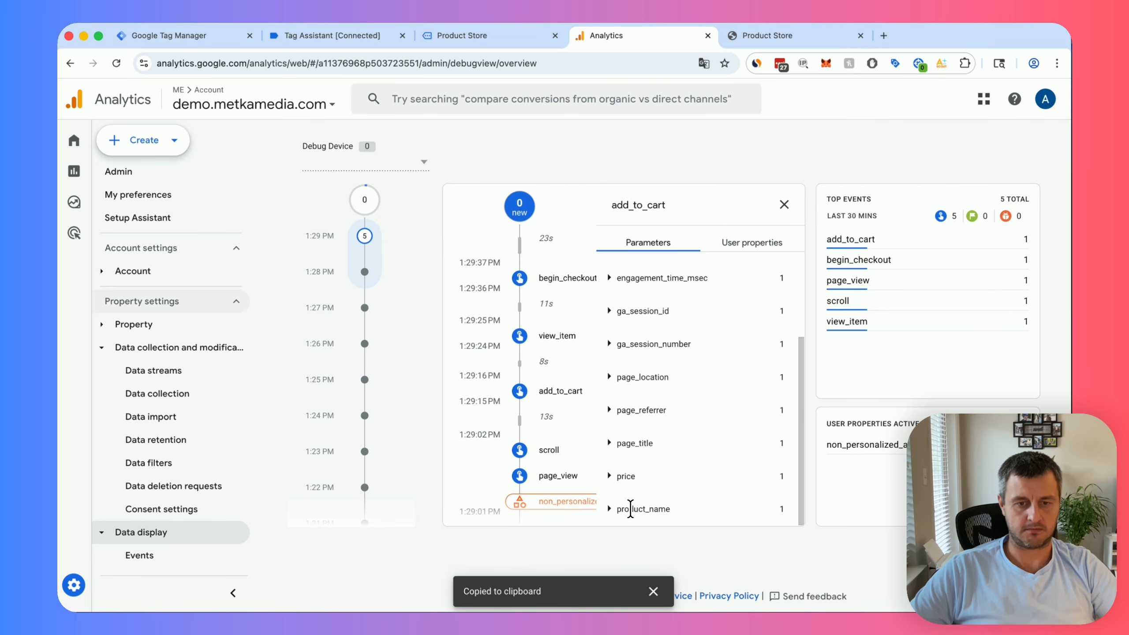
{"action": "left_click", "coordinate": [661, 509]}
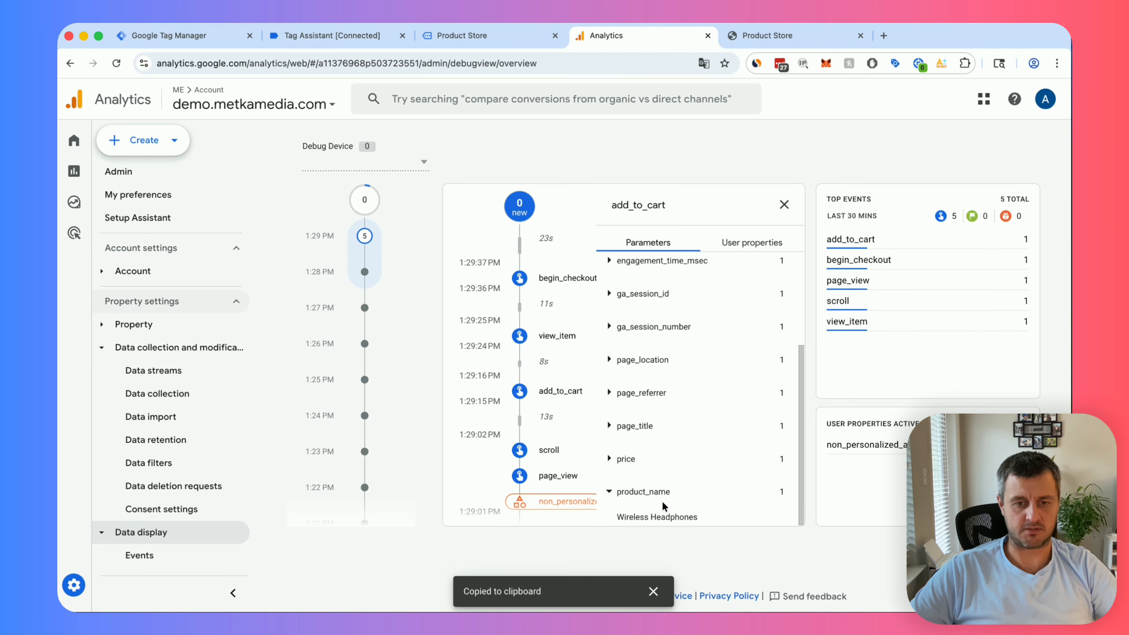
{"action": "left_click", "coordinate": [612, 463]}
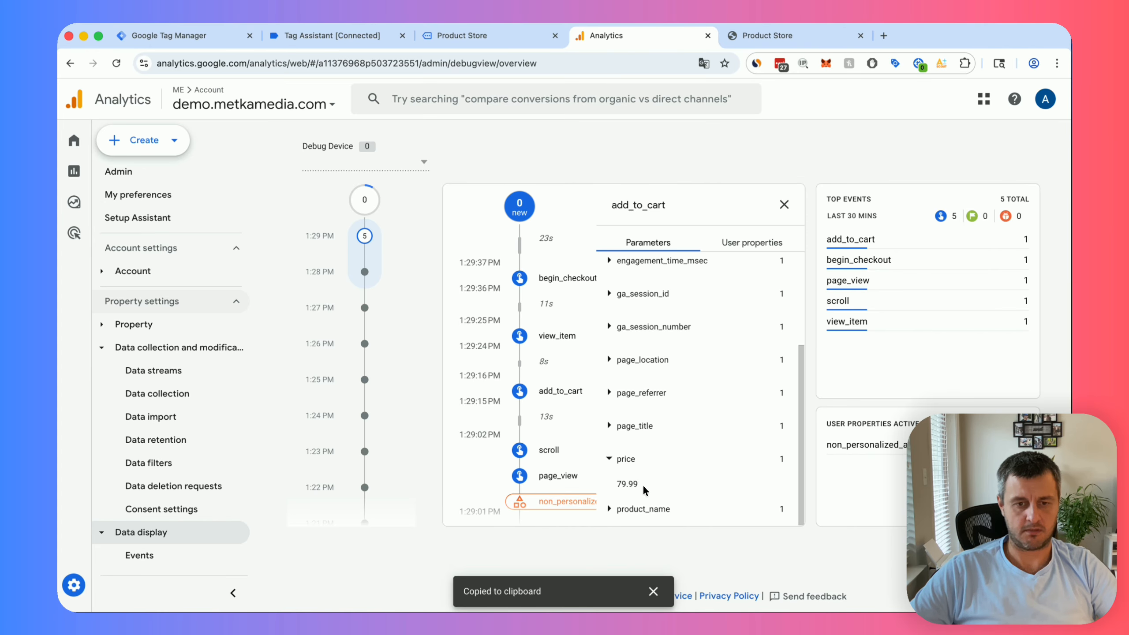